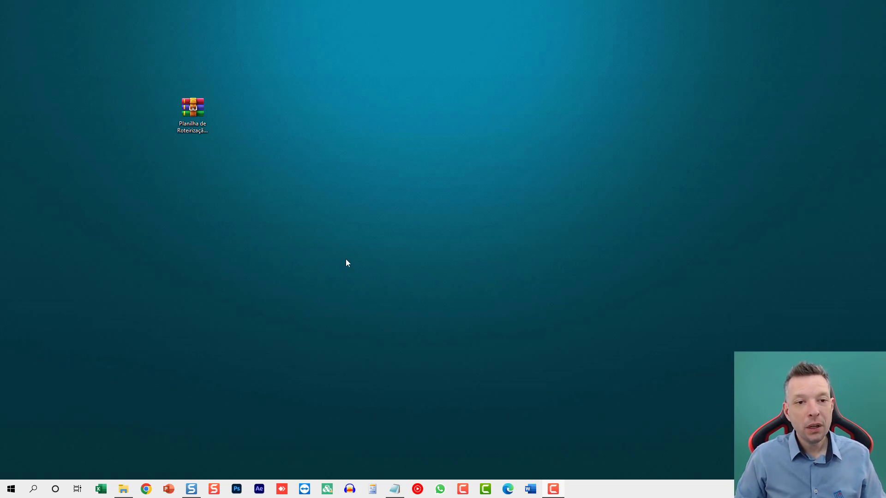
- Open the zip in WinRAR and extract the Planilha de Roteirização Automática Excel v3.0 folder to the desktop
click(197, 128)
double_click(197, 129)
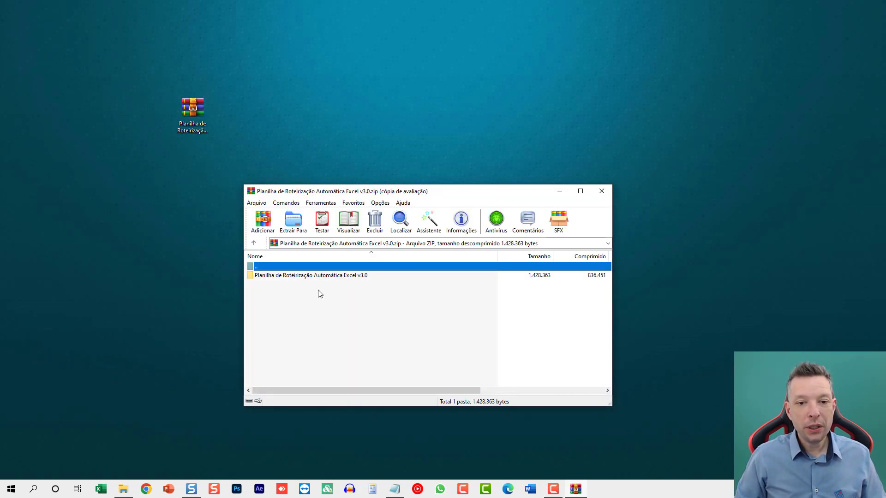
key(Escape)
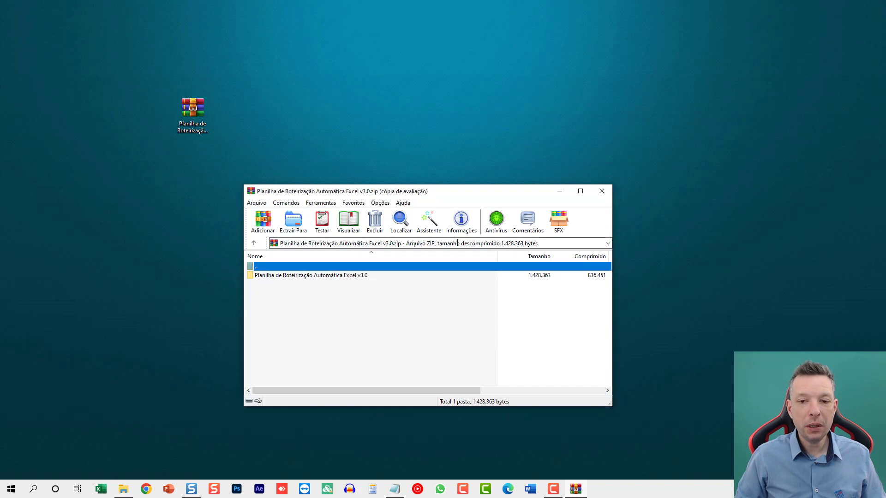
drag(385, 192, 520, 92)
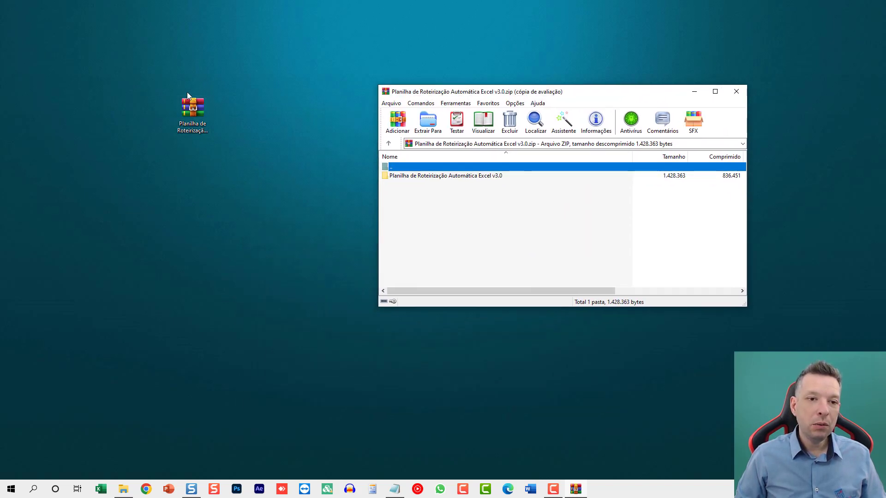
click(449, 177)
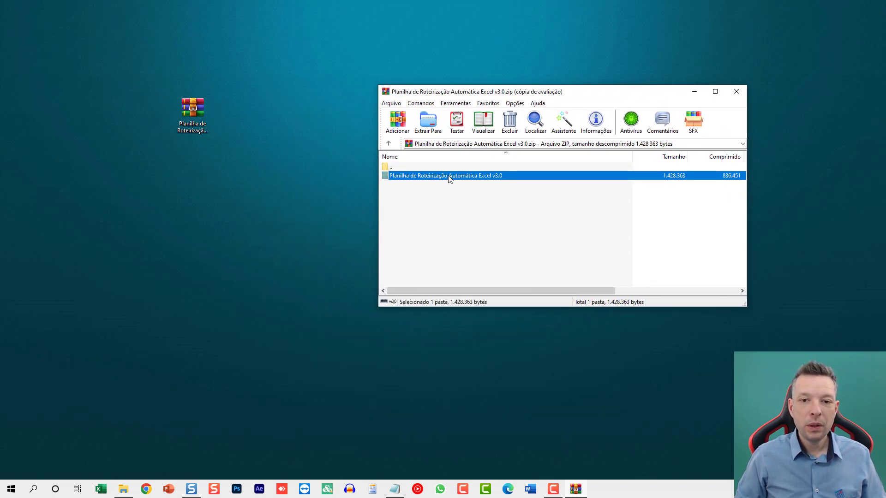
drag(450, 179, 260, 110)
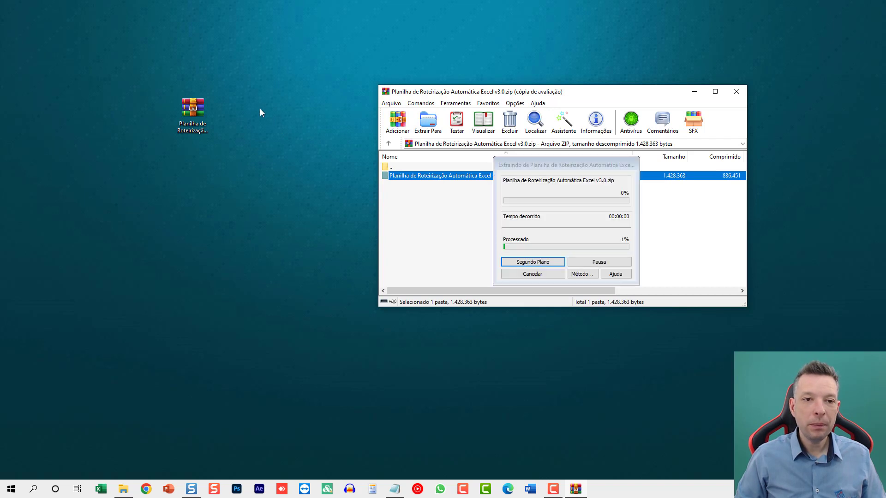
click(429, 179)
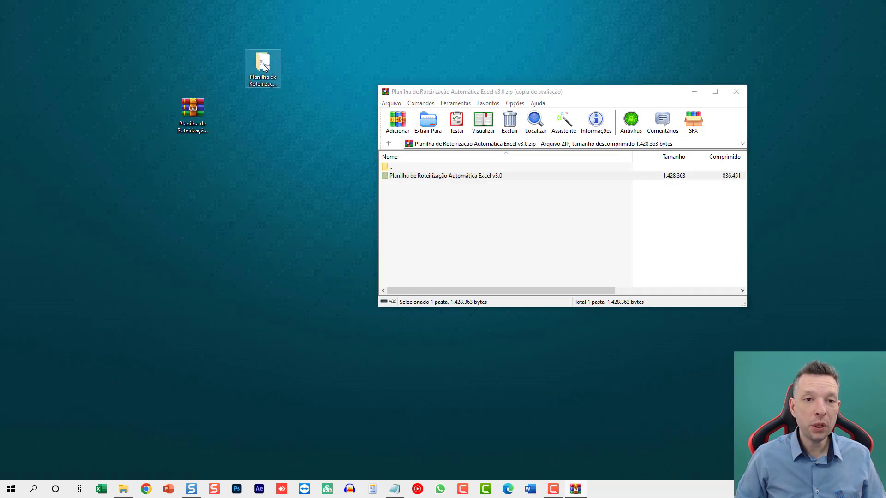
drag(277, 80, 277, 127)
- Delete the zip archive from the desktop and close WinRAR
click(198, 118)
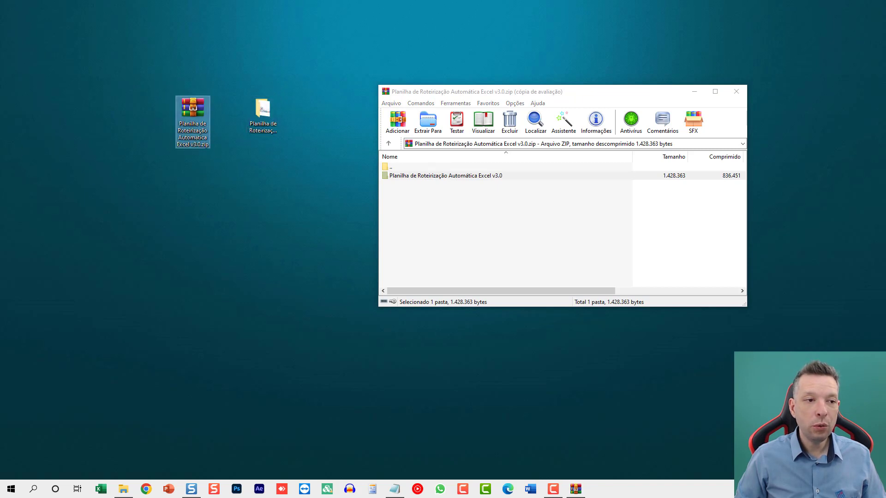
key(Delete)
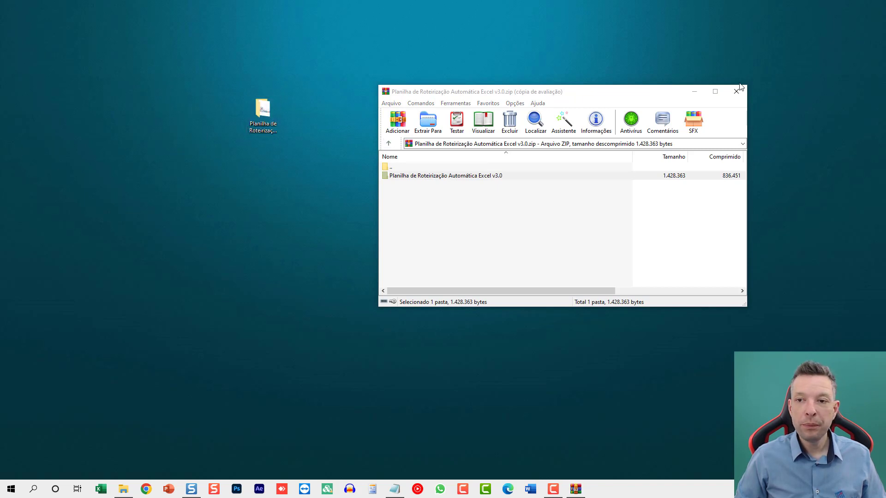
click(736, 92)
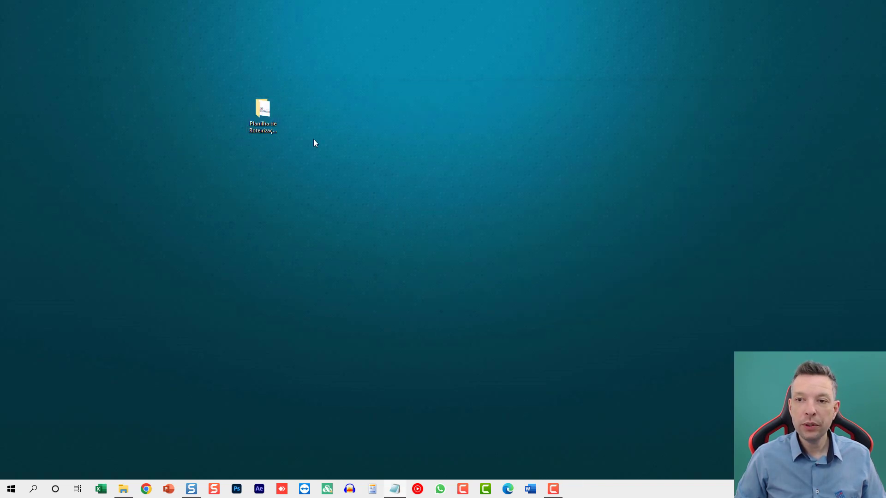
- Open Planilha de rota de entrega.xlsm from the extracted folder, dismissing the not-logged-in error
double_click(255, 113)
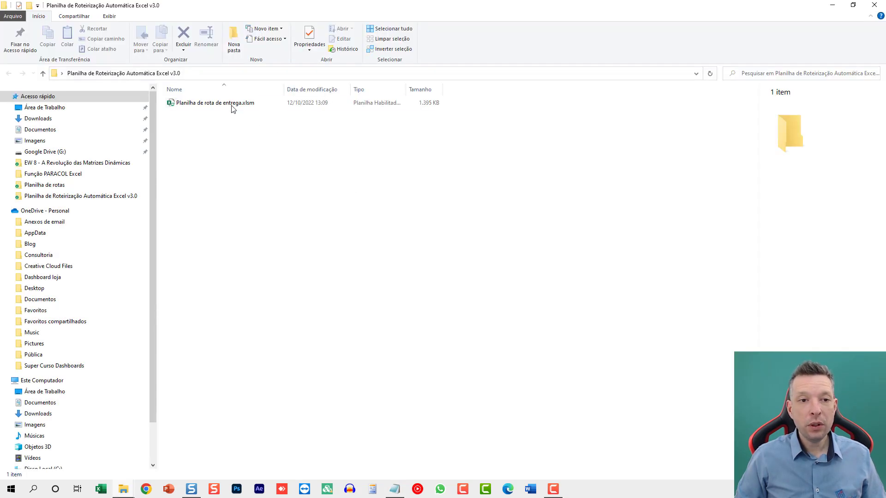
click(206, 102)
key(Return)
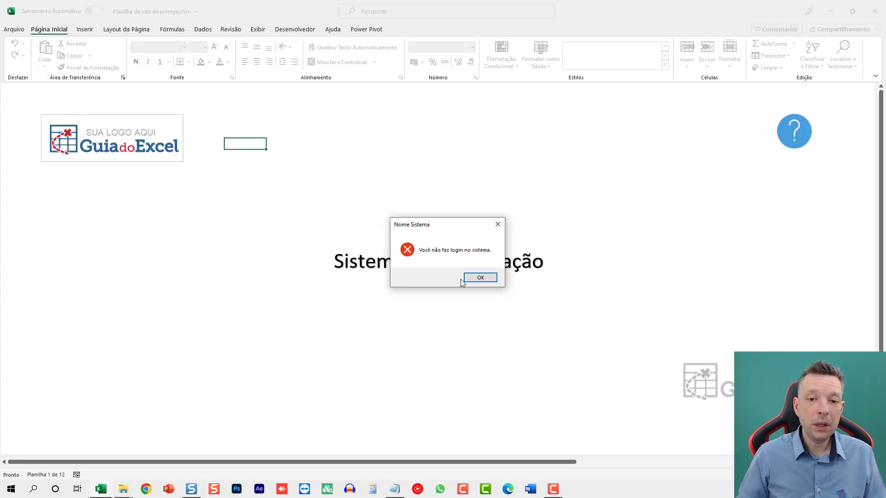
click(481, 277)
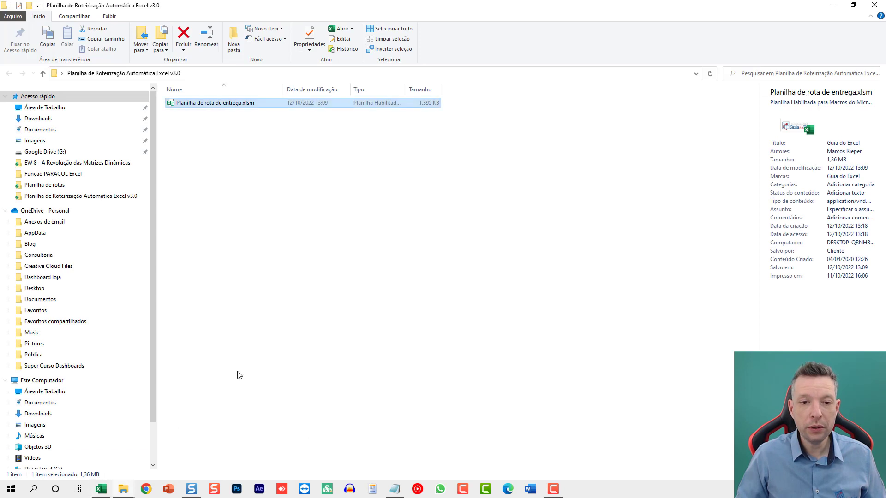
click(102, 490)
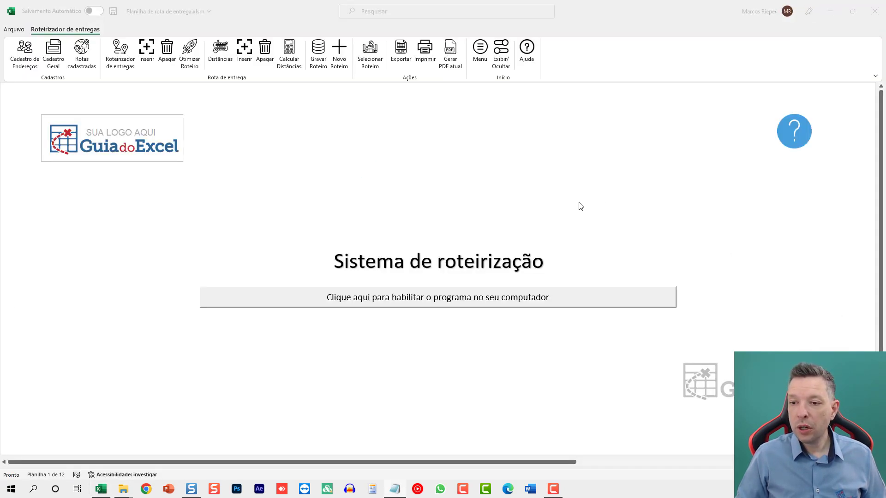
- Enable the routing system by pasting the licence key into Chave and saving the registration
click(412, 345)
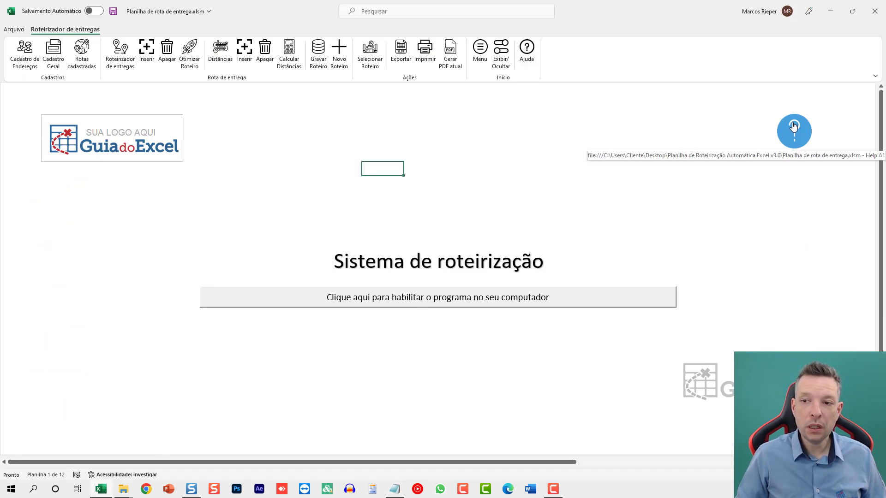
click(431, 303)
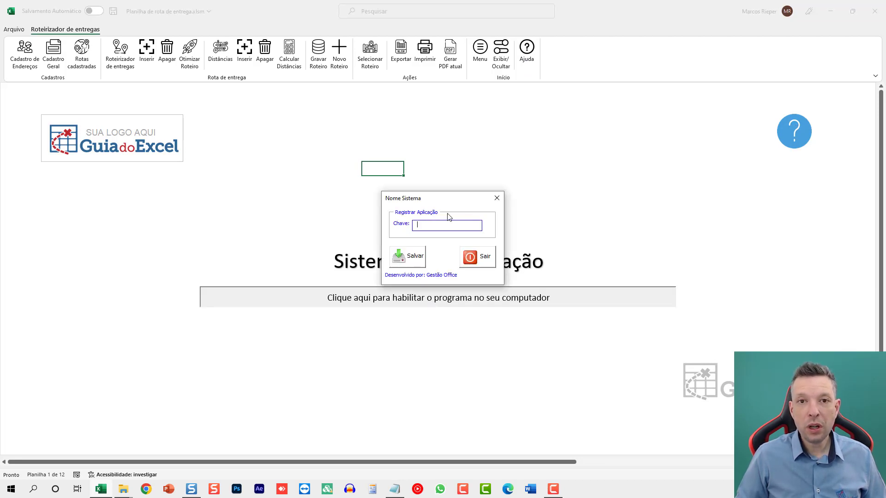
key(ctrl+v)
click(410, 260)
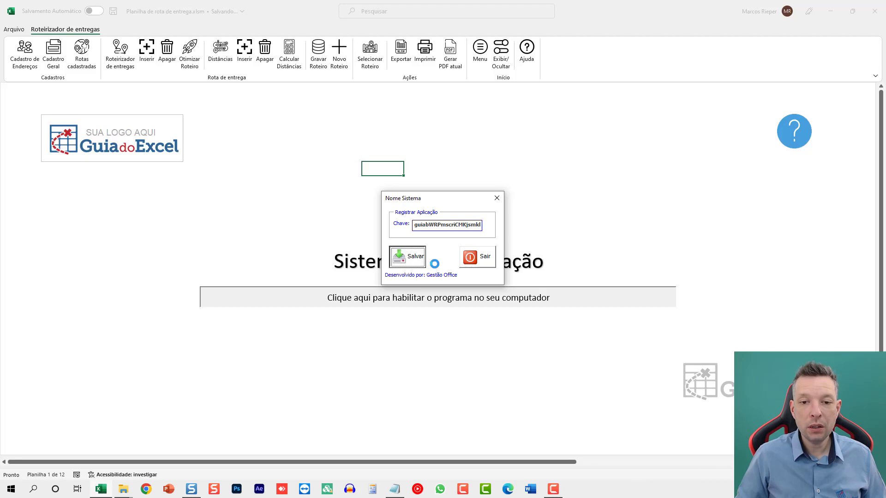
click(489, 277)
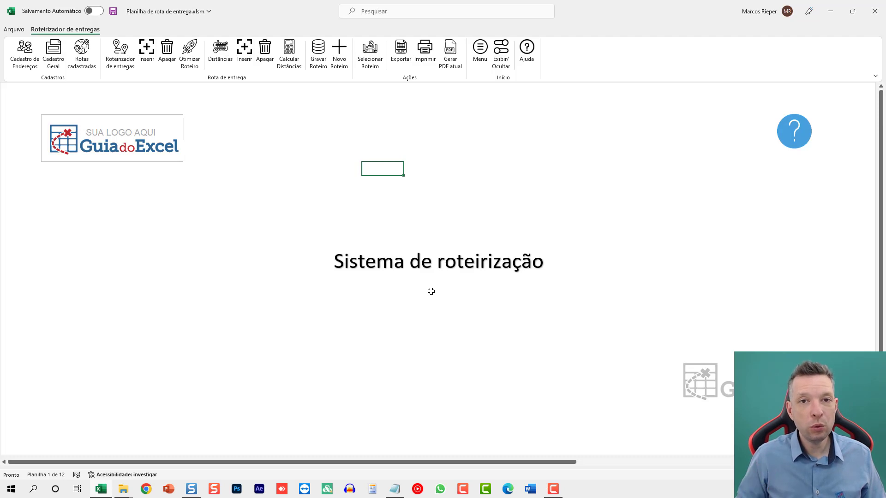
- Inspect the Google address formulas in cells B4 and B9 of the Cadastro de endereços sheet
click(217, 236)
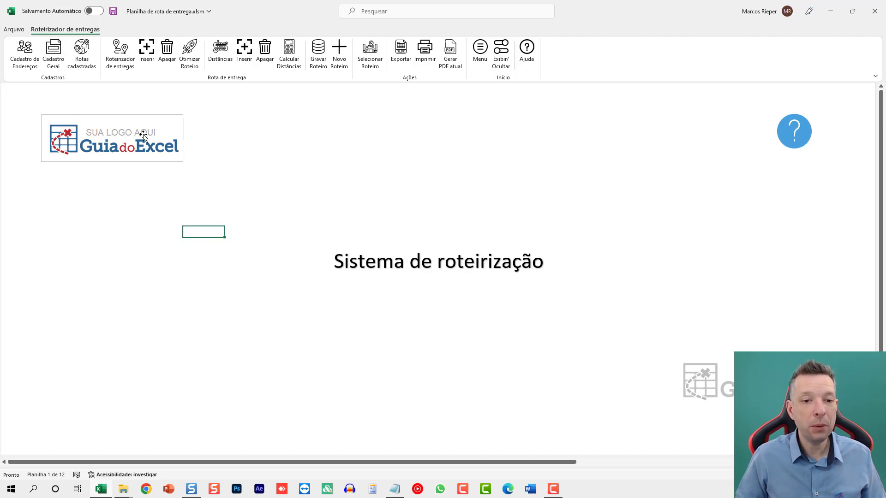
mouse_move(107, 131)
mouse_down()
mouse_move(136, 174)
mouse_move(94, 117)
mouse_up()
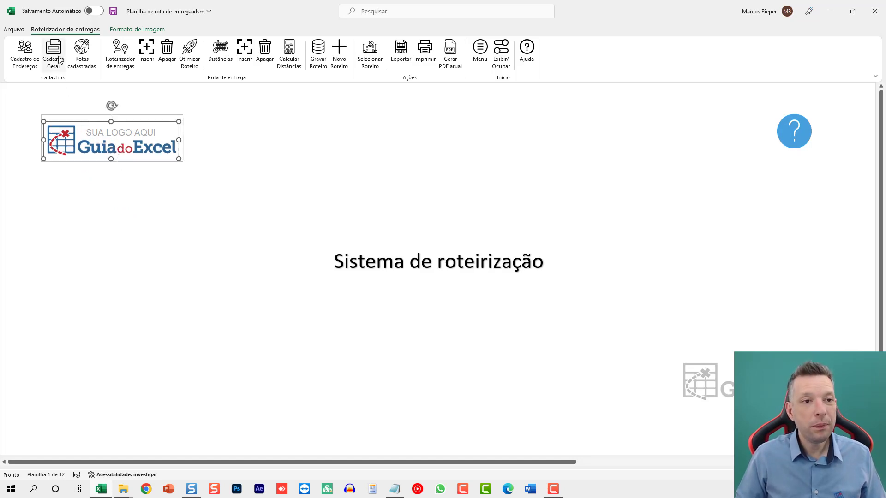
click(27, 56)
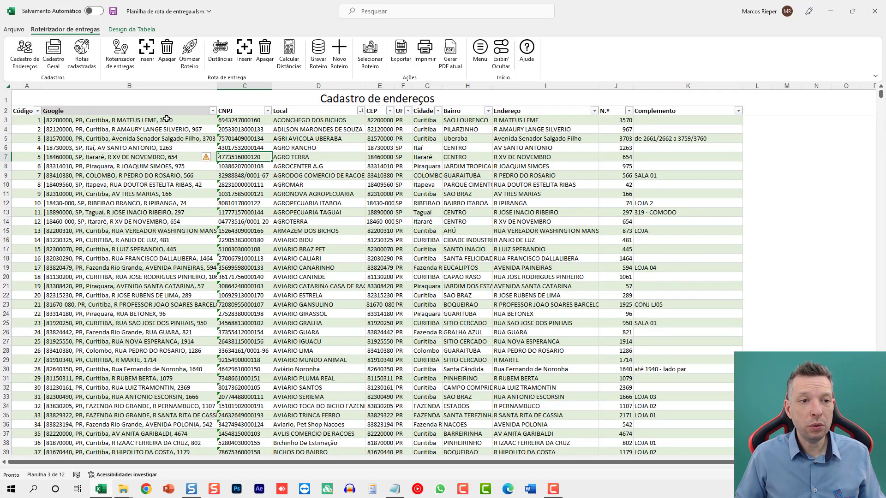
click(128, 129)
key(F2)
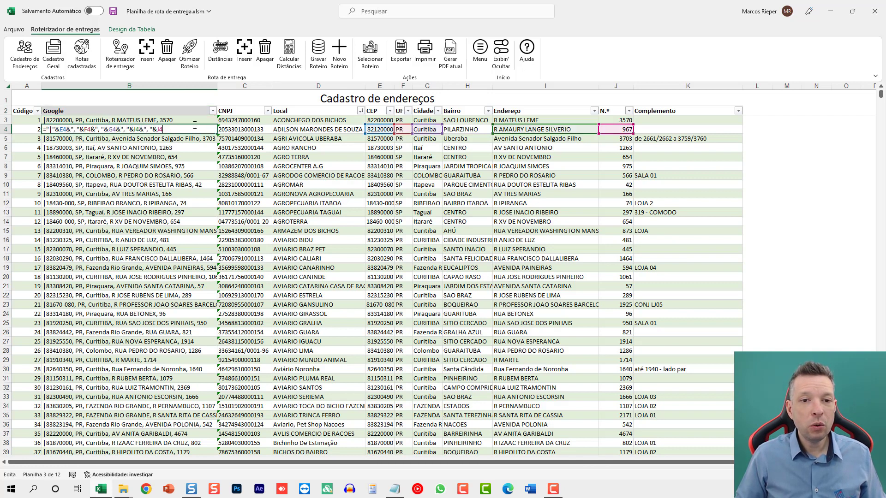
key(Escape)
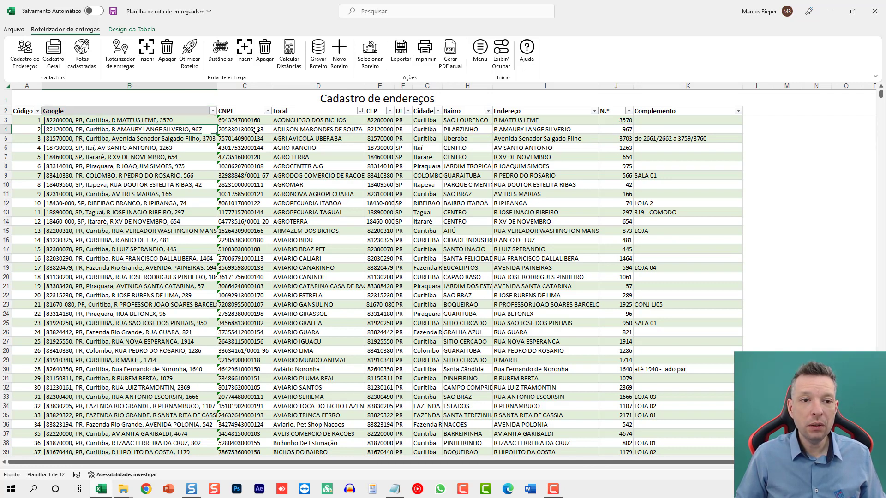
click(256, 131)
click(334, 129)
click(385, 134)
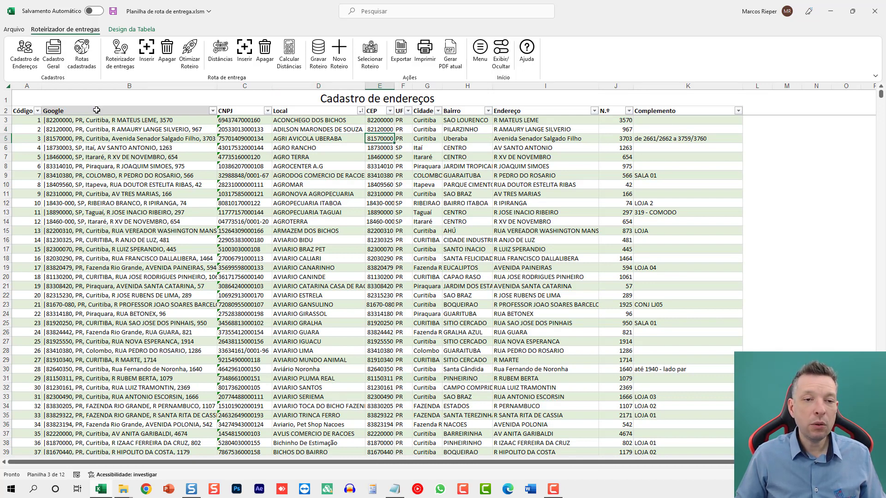
click(85, 130)
key(F2)
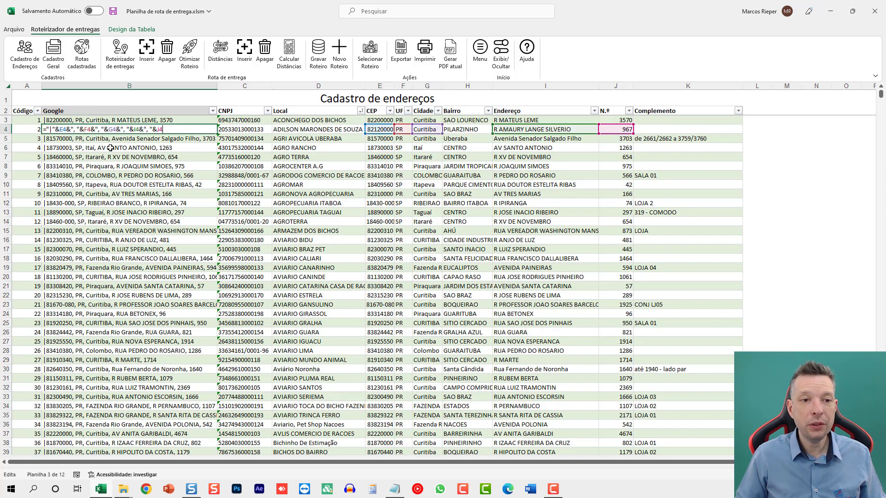
key(Escape)
key(Down)
key(Down)
key(Down)
key(F2)
key(Escape)
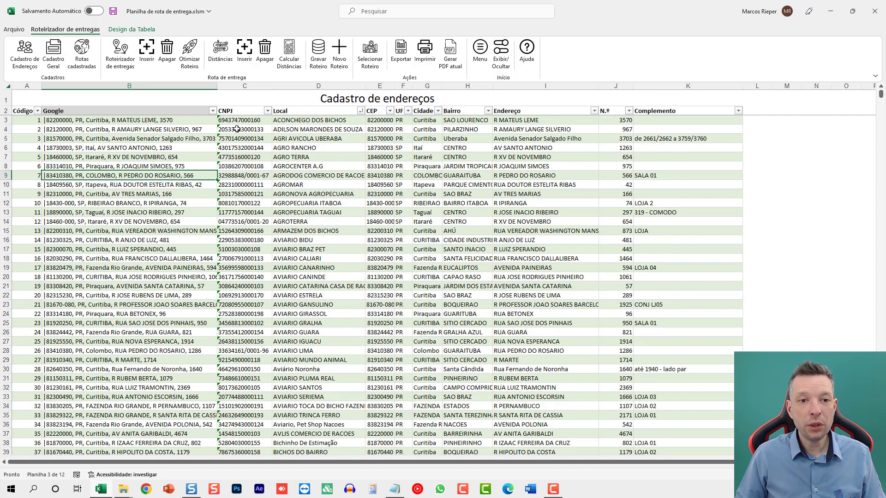
- Select the address data C3:K37 to review it, then switch to the Cadastro de roteiros sheet
drag(241, 120, 653, 429)
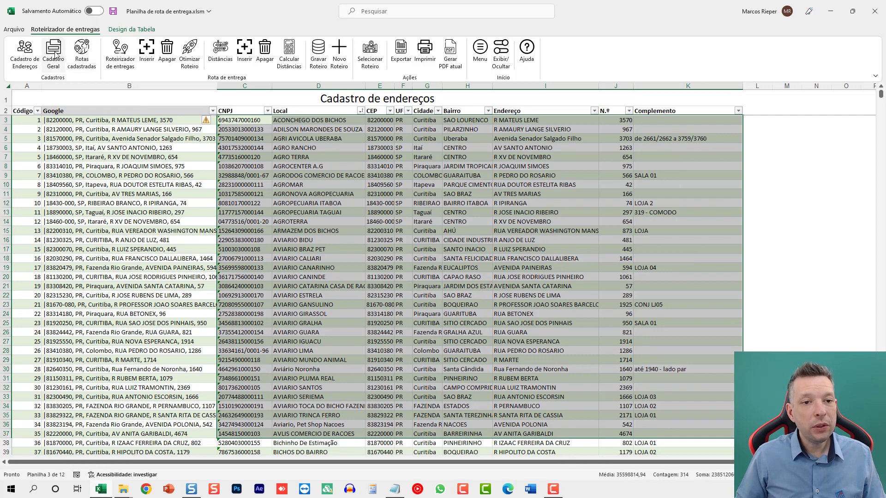
scroll(288, 159, down, 2)
scroll(288, 170, down, 3)
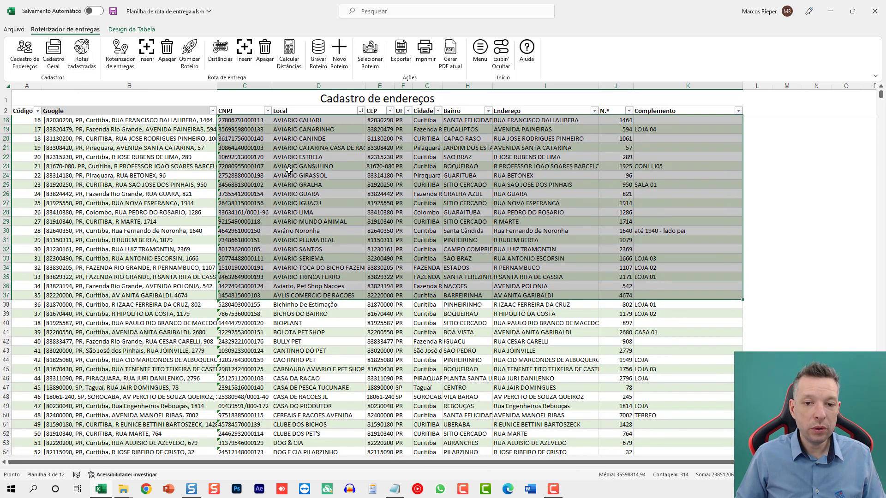
scroll(289, 171, up, 5)
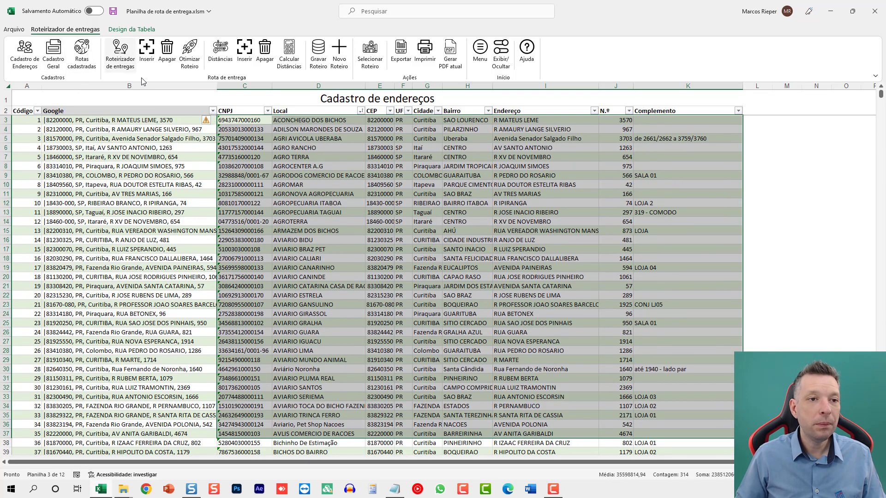
key(Down)
click(87, 52)
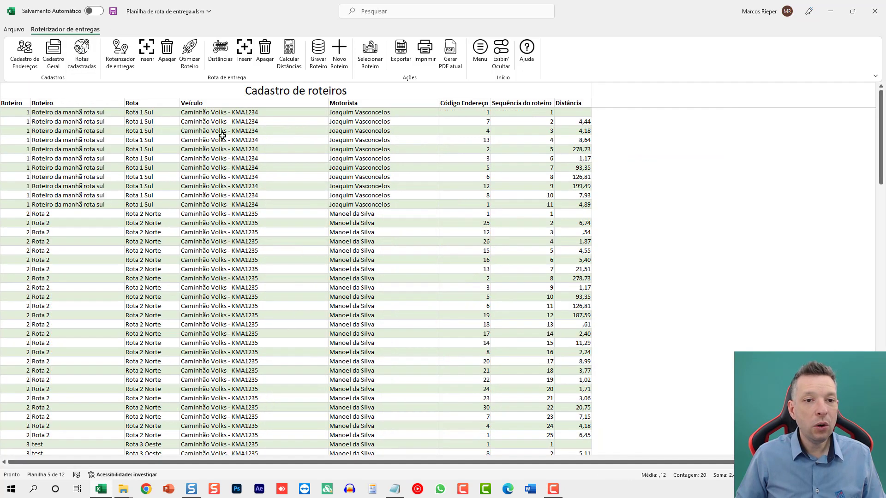
- Create address code 100 with CNPJ 1, copying the ZOOLANDIA row's details into it
click(139, 159)
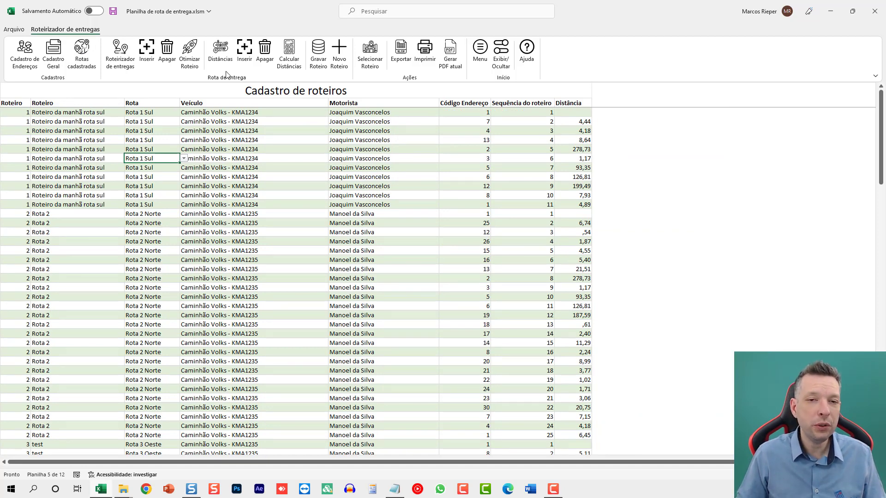
click(53, 56)
click(28, 58)
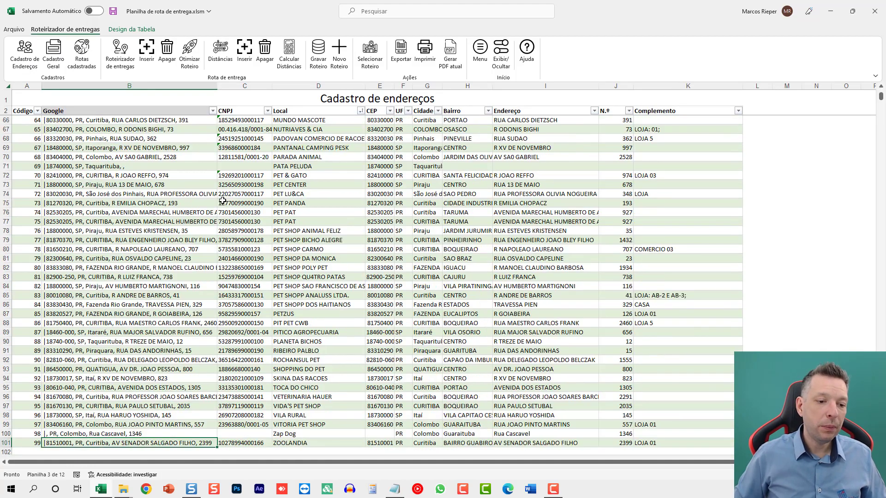
scroll(221, 206, down, 1)
scroll(221, 207, down, 7)
click(221, 231)
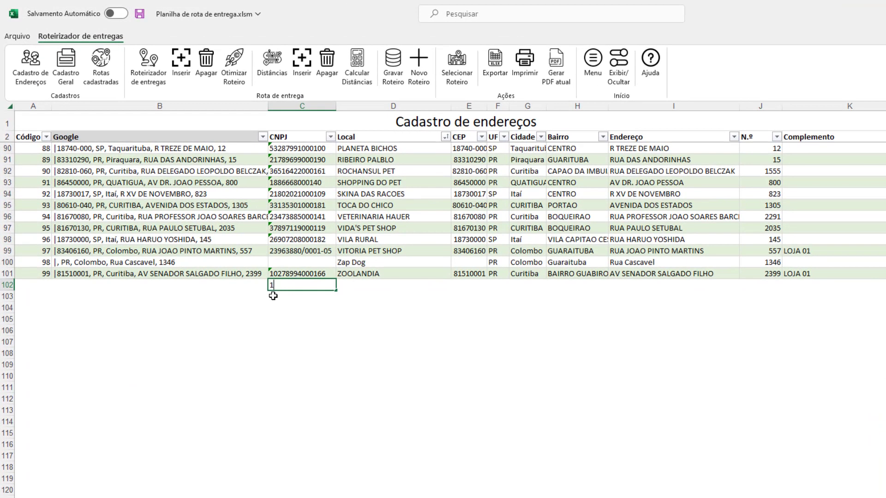
click(302, 285)
text(1)
key(Tab)
key(Up)
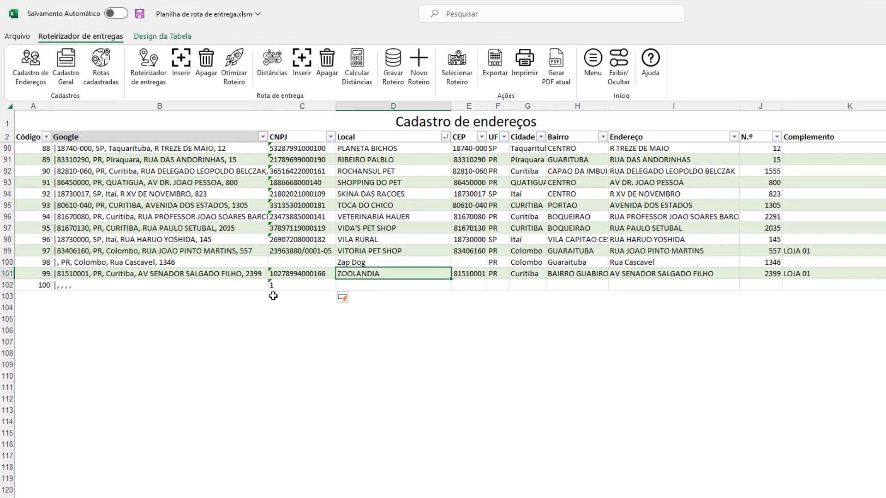
key(shift+Right)
key(shift+Right)
key(shift+Right)
key(shift+Right)
key(shift+Right)
key(shift+Right)
key(shift+Right)
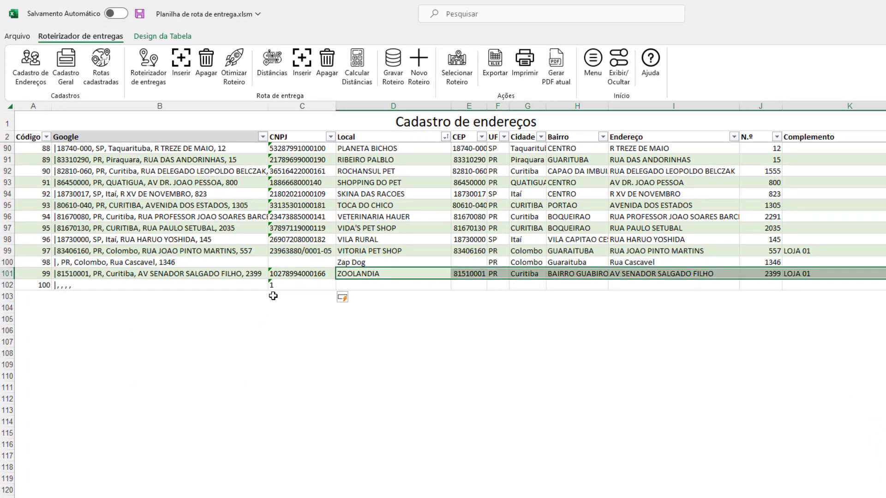
key(ctrl+c)
key(Down)
key(ctrl+v)
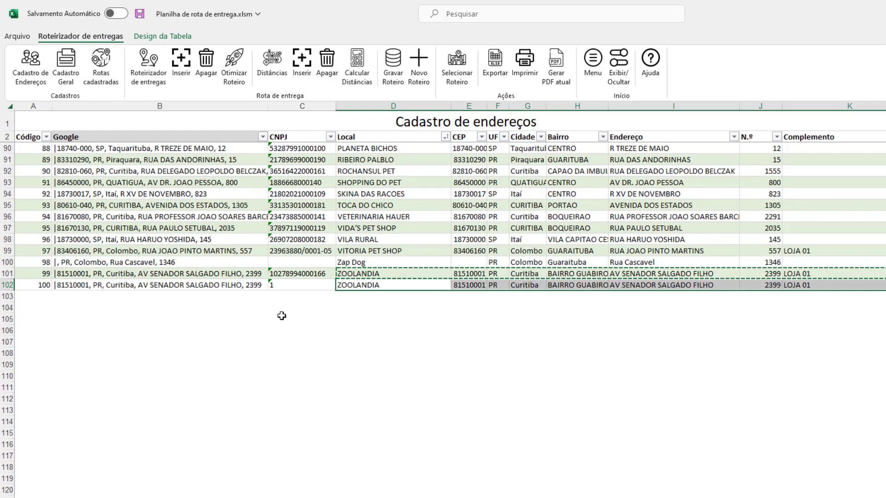
key(Escape)
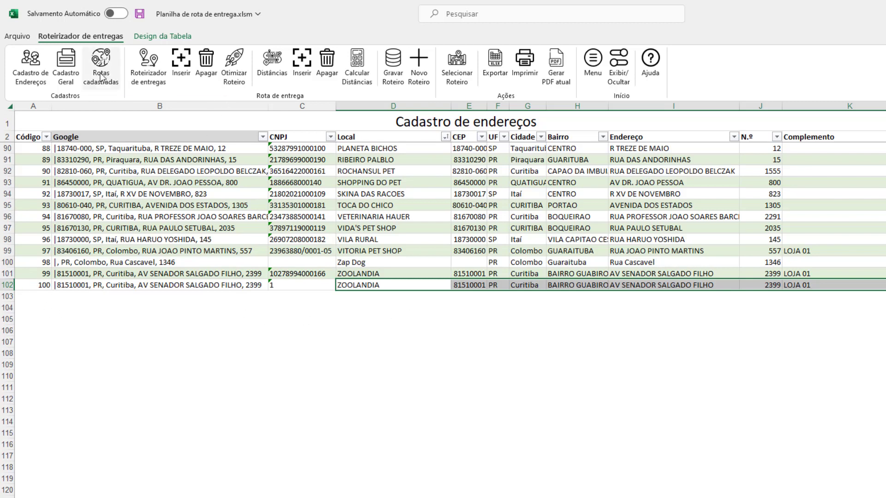
- Open the Cadastro Gerais sheet and mark its driver, vehicle and route lists
click(73, 68)
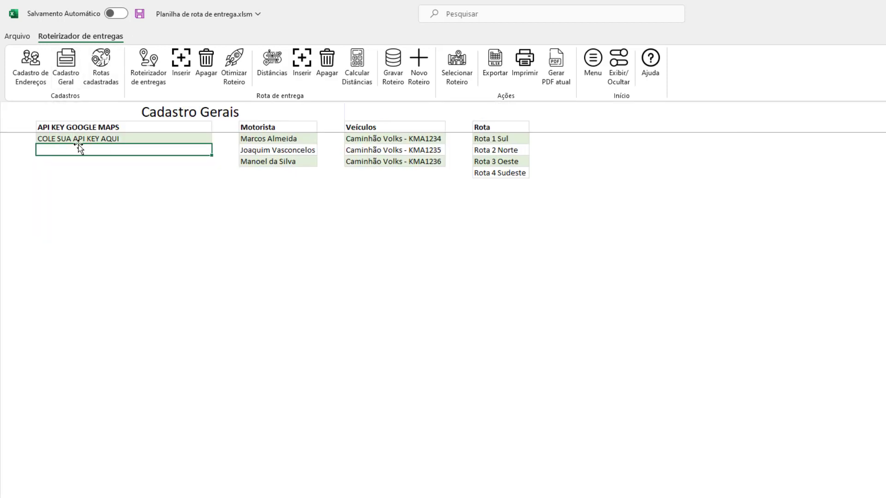
drag(252, 139, 262, 188)
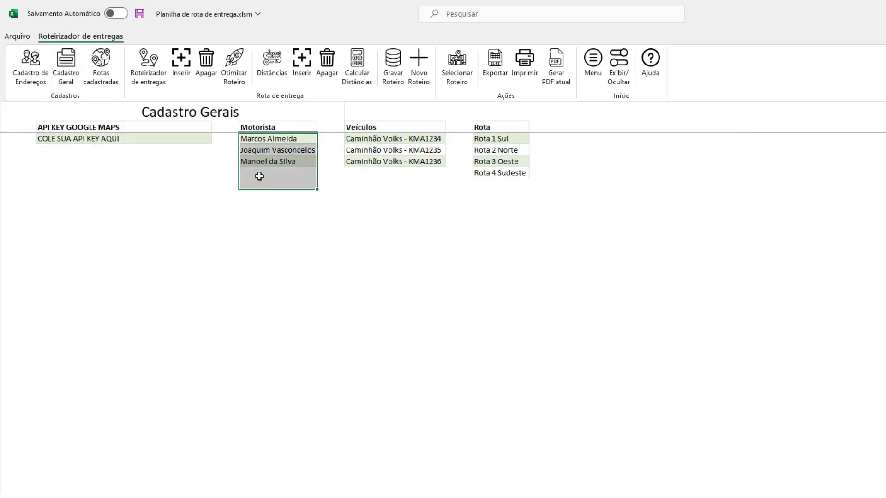
drag(393, 139, 389, 191)
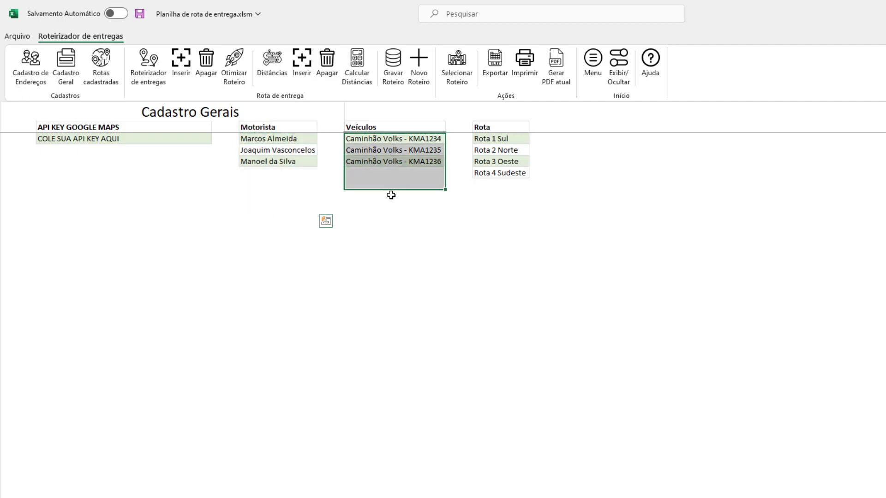
drag(496, 139, 506, 190)
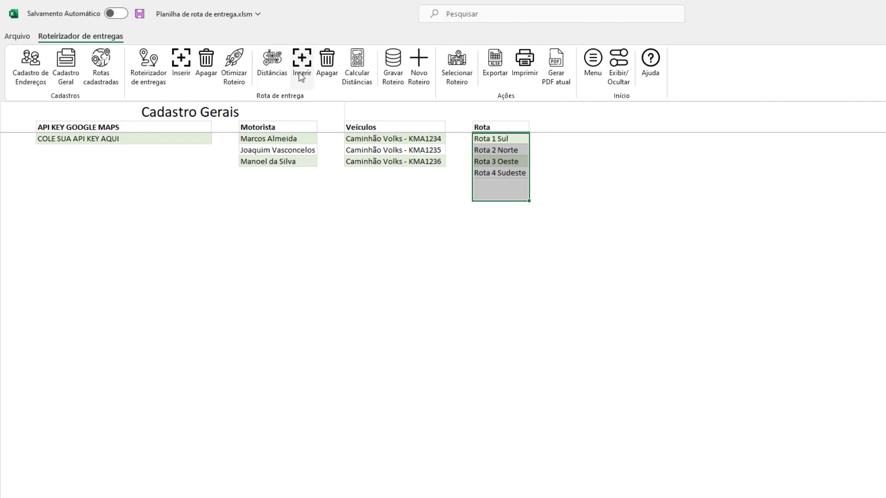
- Add a trial driver João and a vehicle entry, then delete both again
click(268, 172)
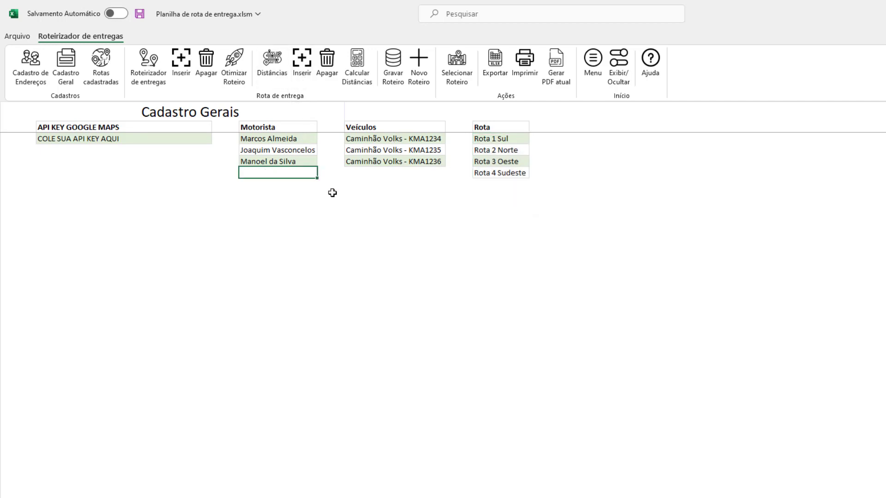
text(Jo)
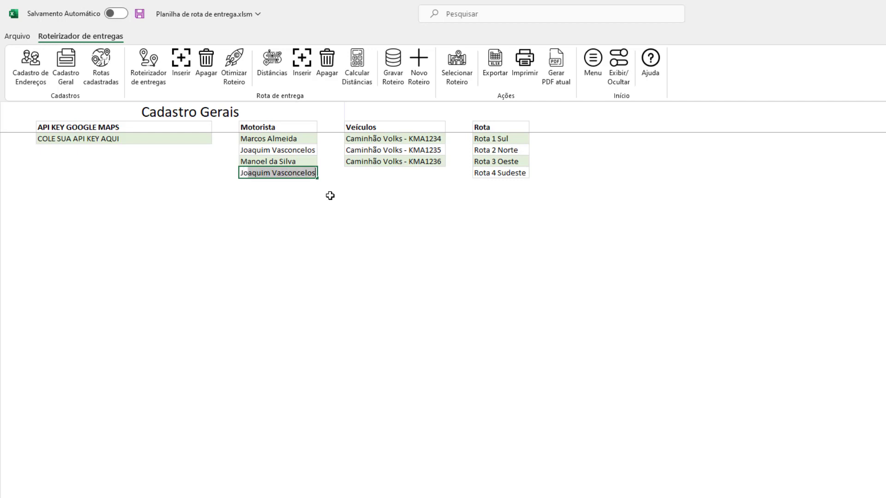
text(ão)
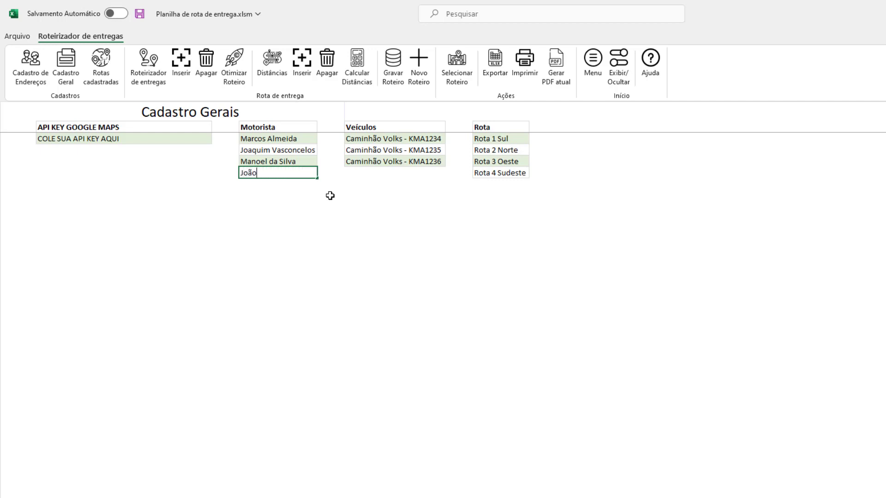
key(Return)
key(Right)
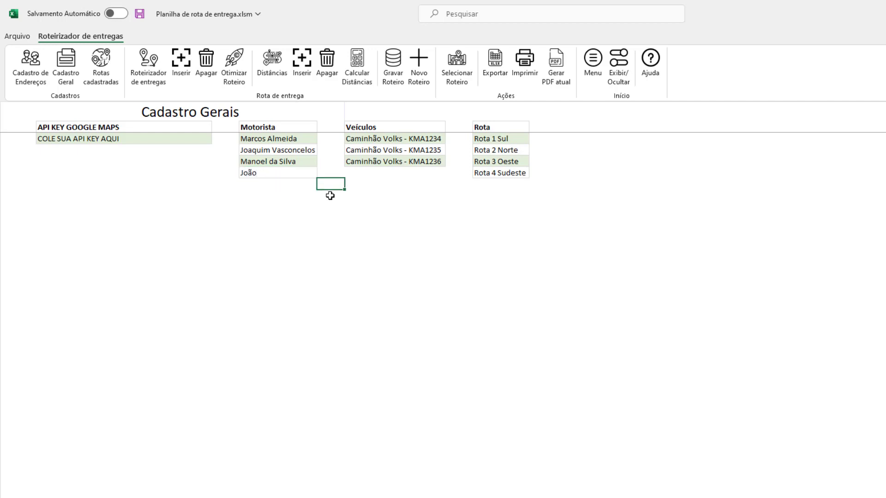
key(Up)
key(Right)
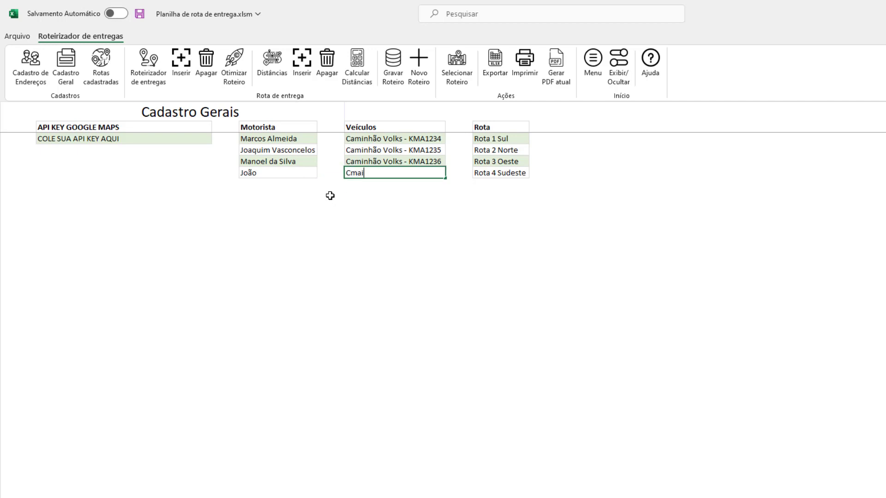
key(Return)
key(Up)
key(Delete)
key(Left)
key(Delete)
- Add a trial Rota 5 to the route list, remove it, and select the API key cell
key(Down)
key(Right)
key(Right)
key(Right)
key(Right)
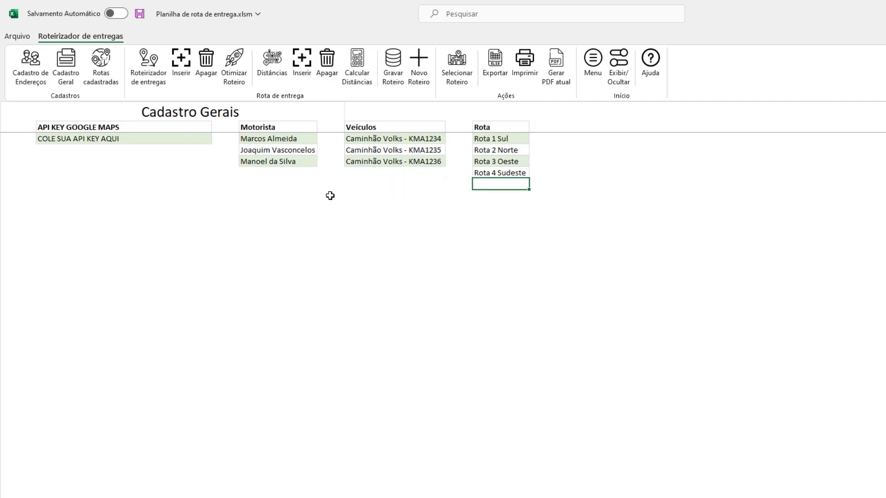
text(Rota 5)
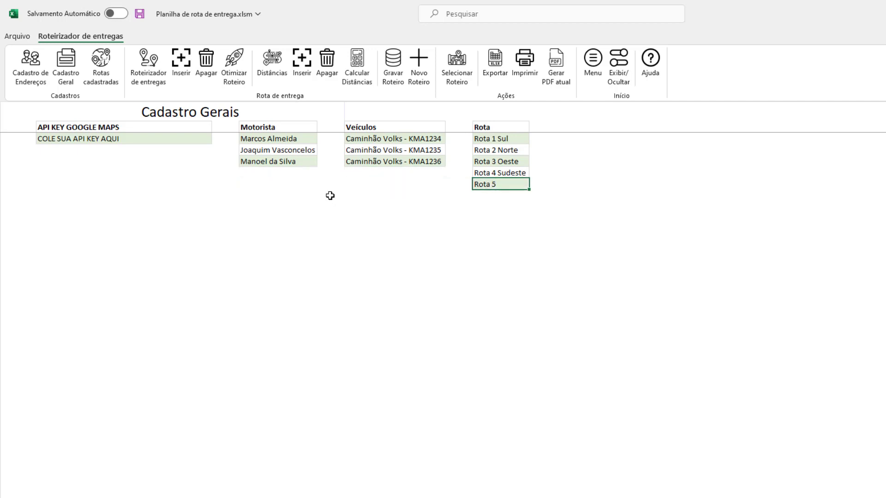
key(Return)
key(Up)
key(Delete)
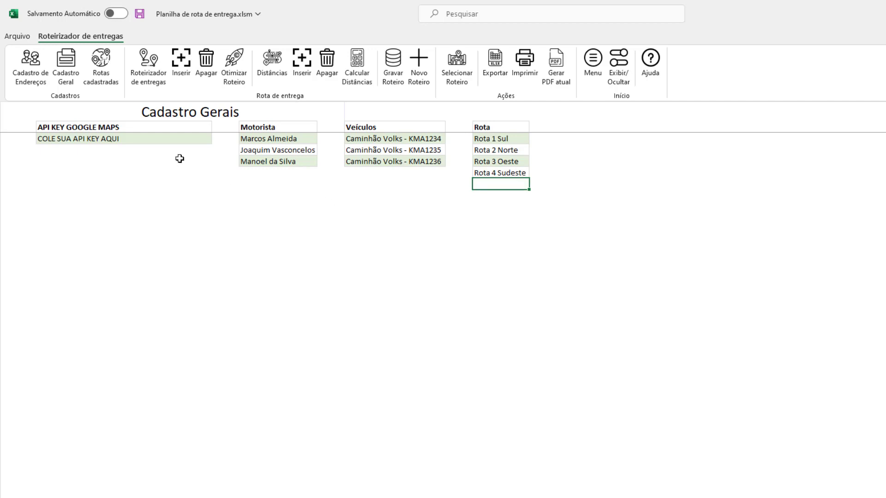
click(133, 139)
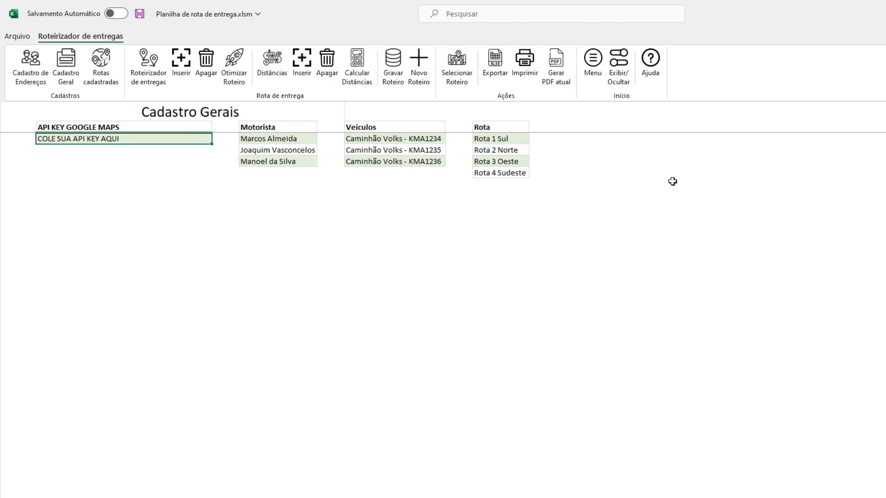
click(650, 58)
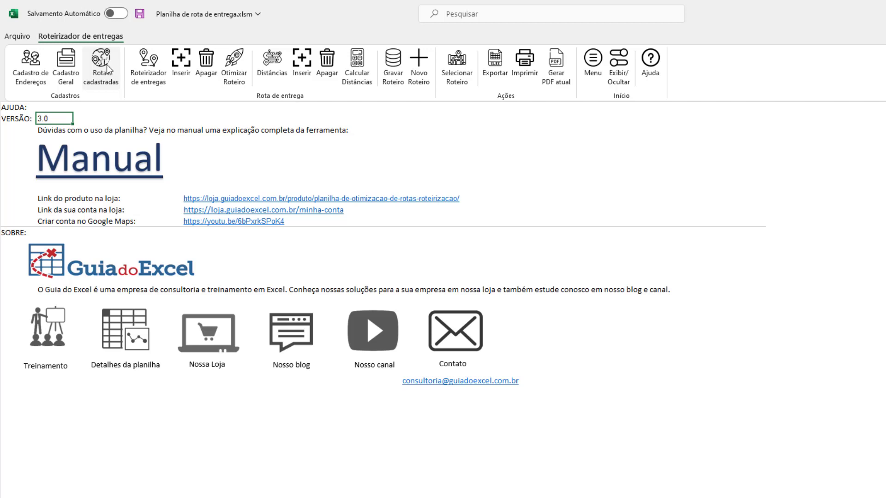
click(71, 68)
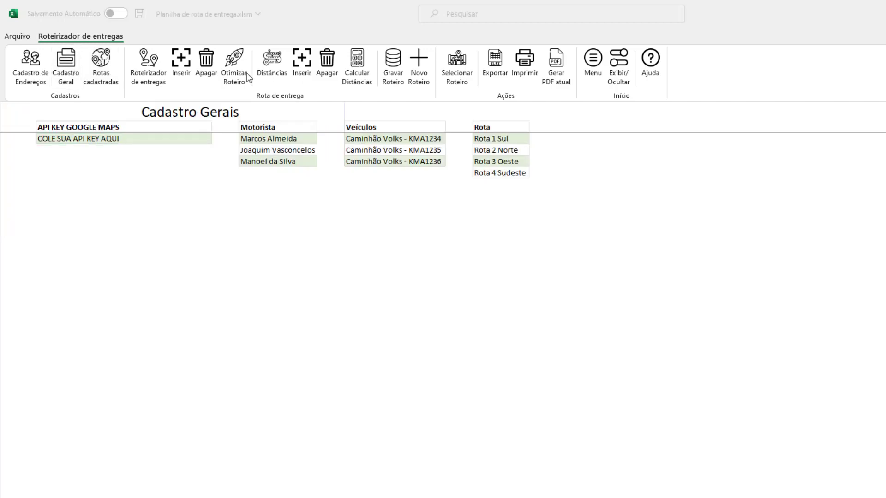
- Paste your Google Maps API key into the API KEY GOOGLE MAPS cell, then view Otimização de Rota
click(121, 139)
key(ctrl+v)
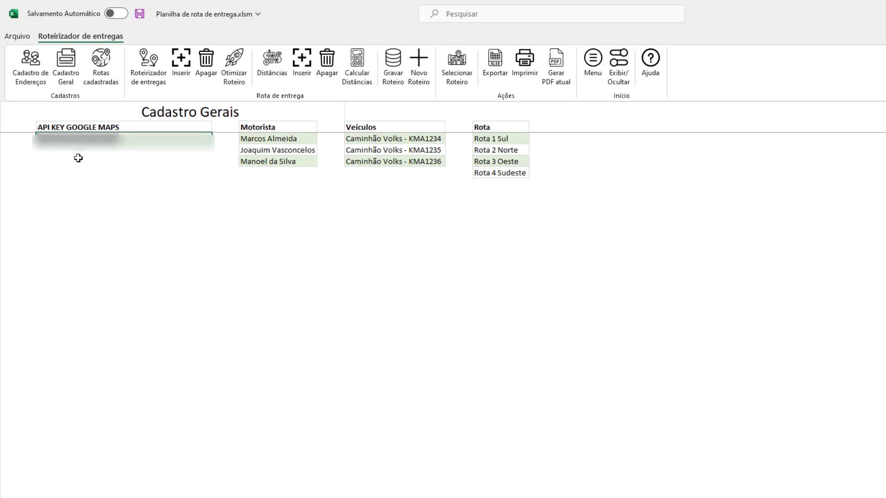
click(144, 180)
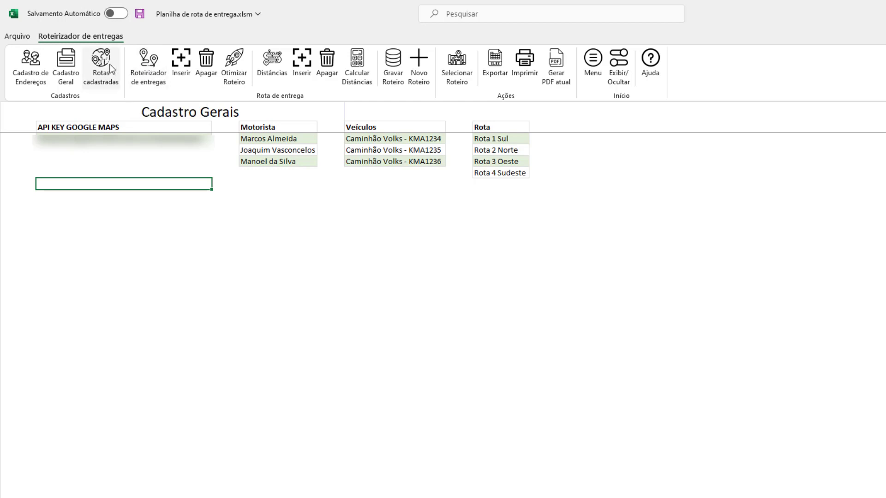
click(144, 67)
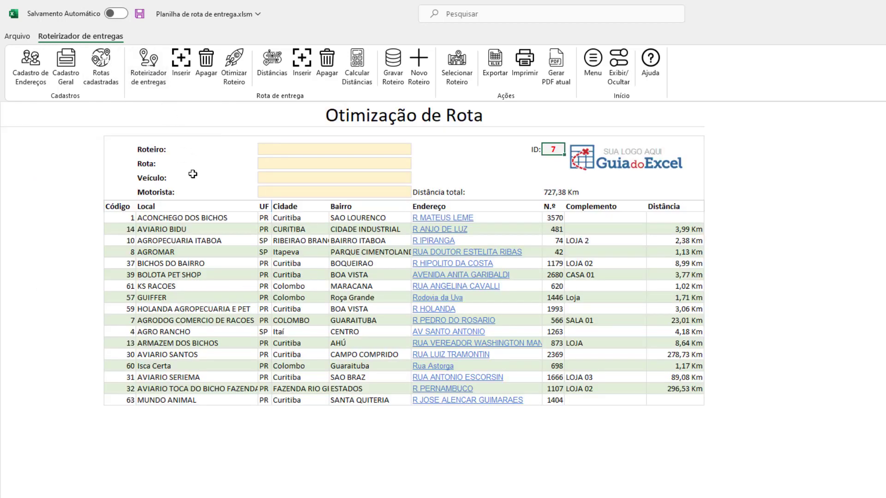
- Clear the details of stops 14 through 63 in the route table
click(120, 219)
key(Down)
key(Down)
key(Down)
key(Down)
key(Down)
key(Down)
key(Down)
key(Down)
key(Down)
key(Down)
key(Down)
key(Down)
key(Down)
key(Down)
key(Down)
key(Down)
key(ctrl+shift+Up)
key(shift+Down)
key(shift+Down)
key(Delete)
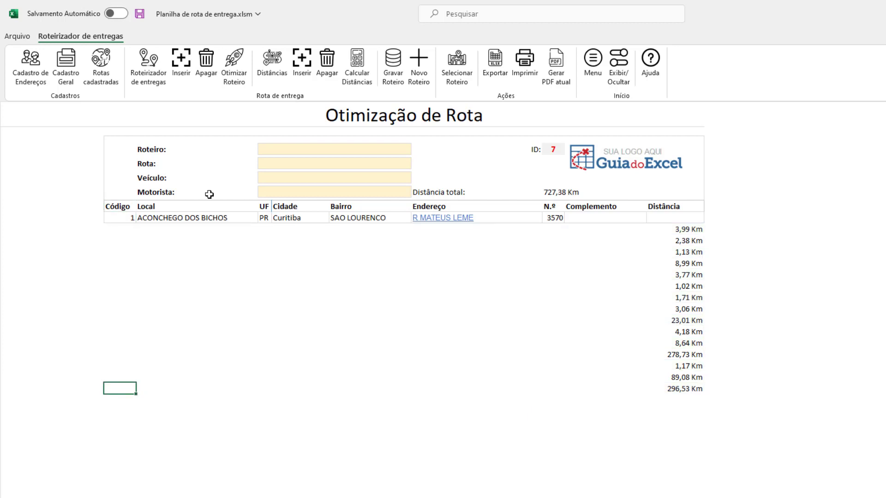
key(ctrl+Up)
- Clear the first stop's row and the whole Distância column including the total
key(Delete)
key(Right)
key(Right)
key(Right)
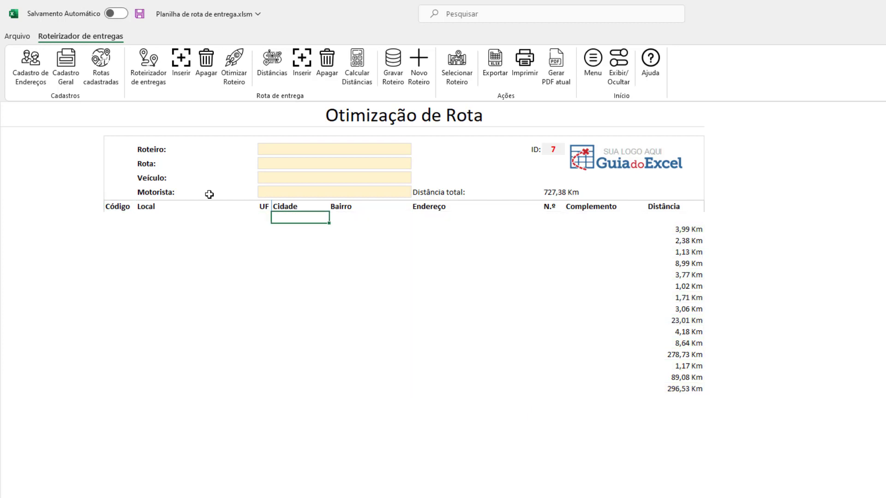
key(Right)
key(Right)
key(Right)
key(Right)
key(Right)
key(Down)
key(ctrl+shift+Down)
key(Delete)
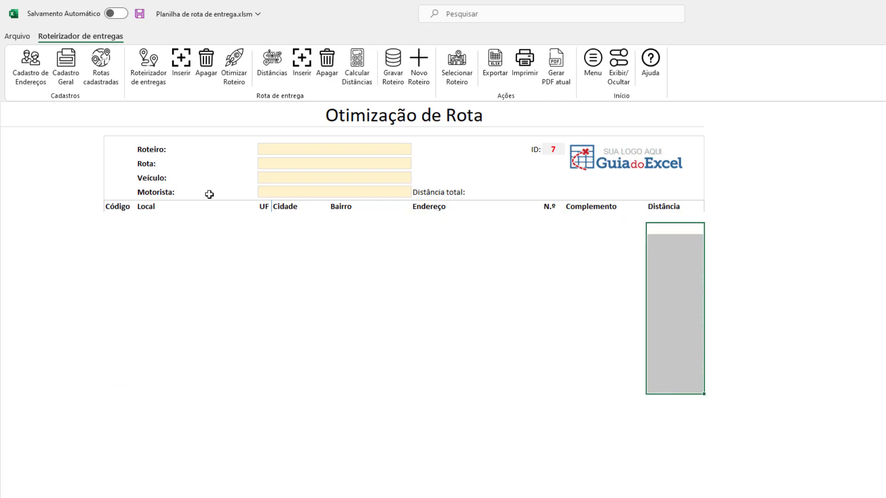
key(Left)
key(Left)
key(Left)
key(Left)
key(Left)
key(Up)
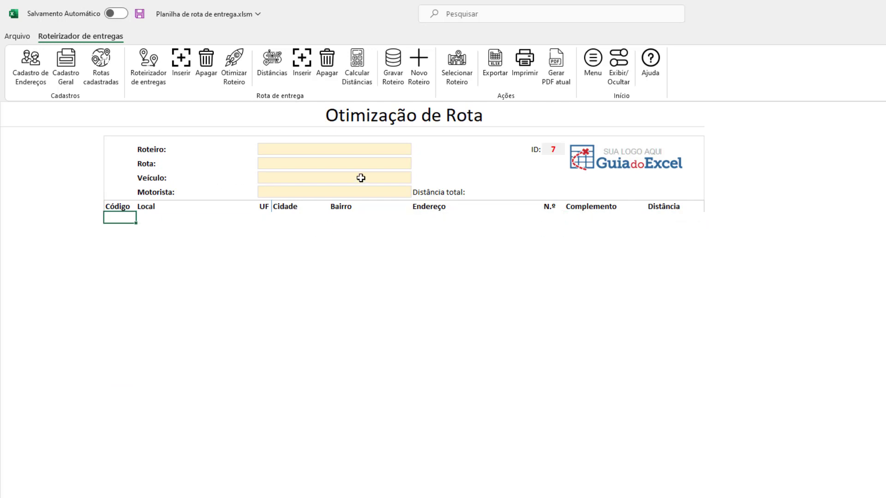
click(397, 146)
text(Rota Norte Segunda-Fe)
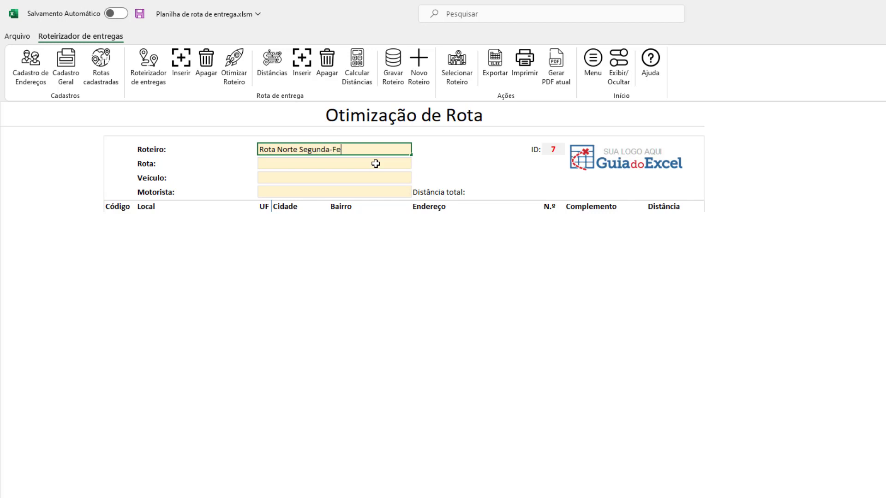
text(ira)
key(Return)
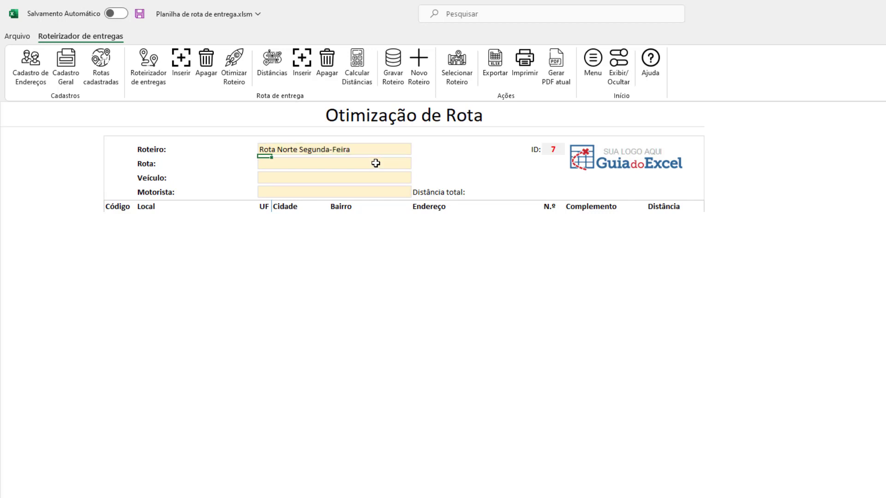
click(416, 163)
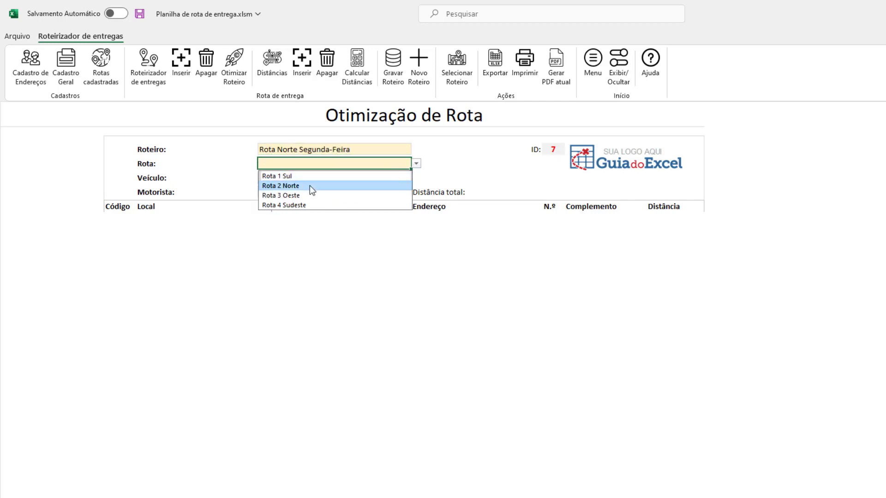
click(309, 185)
click(404, 175)
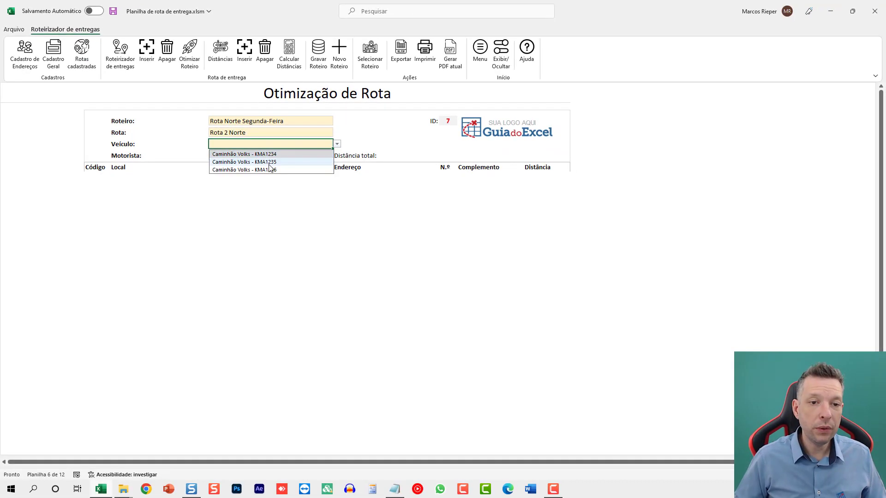
click(270, 163)
click(275, 156)
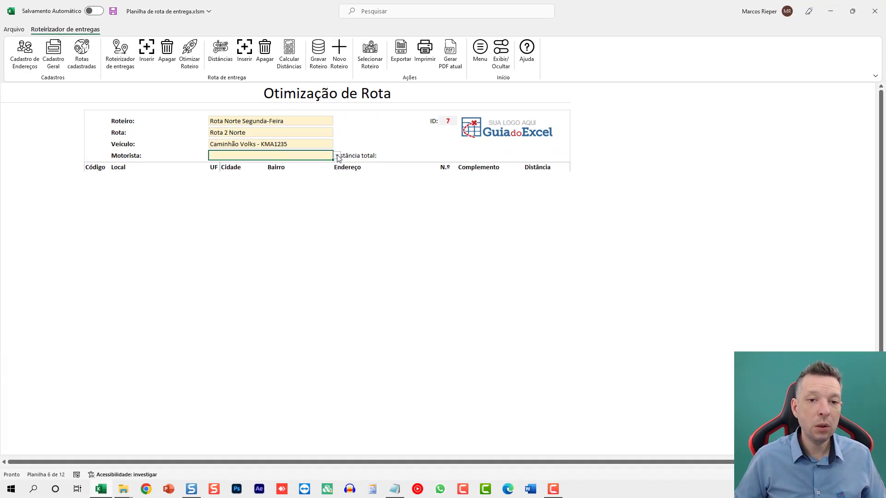
click(338, 156)
click(254, 174)
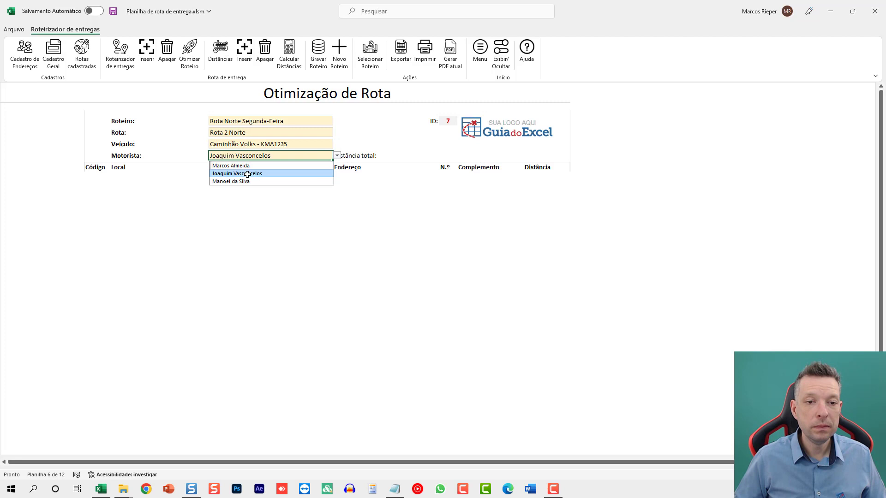
click(102, 175)
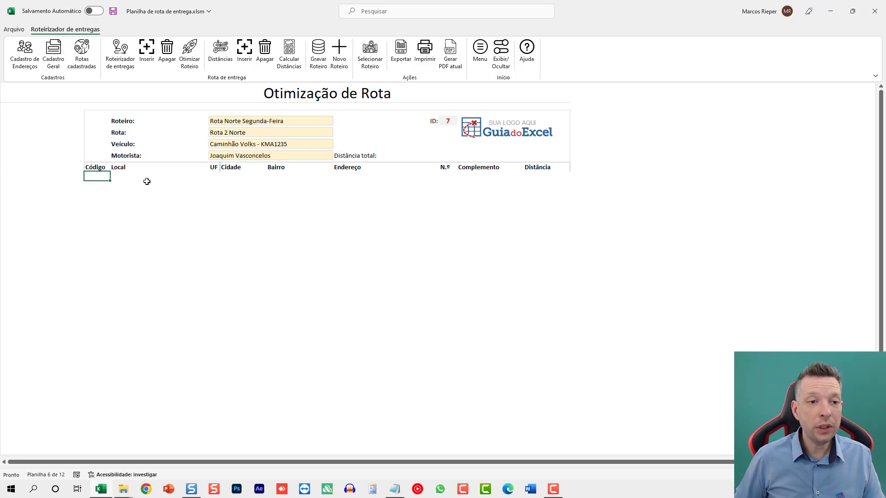
- Enter stop codes 1, 2 and 3 in the Código column
text(1)
key(Return)
text(2)
key(Return)
text(3)
key(Return)
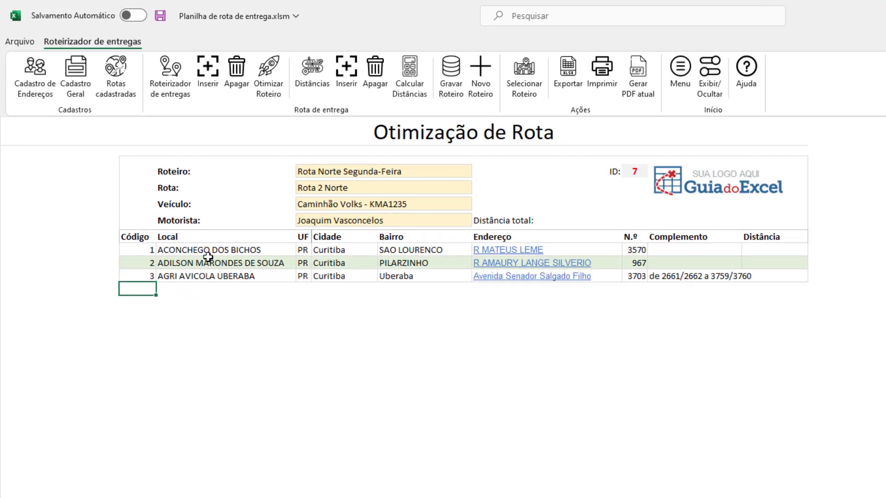
text(4)
key(Return)
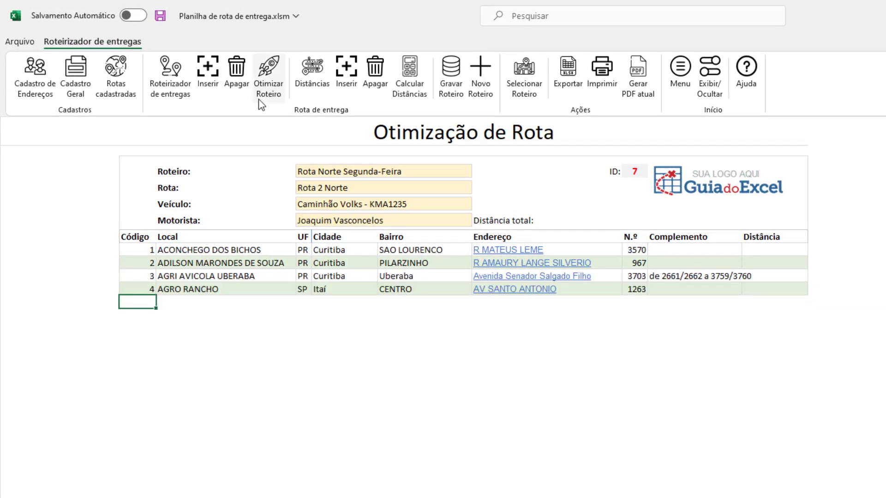
- Insert Aviário Noronha as a stop using the Roteirizador Inserir location dialog
click(208, 73)
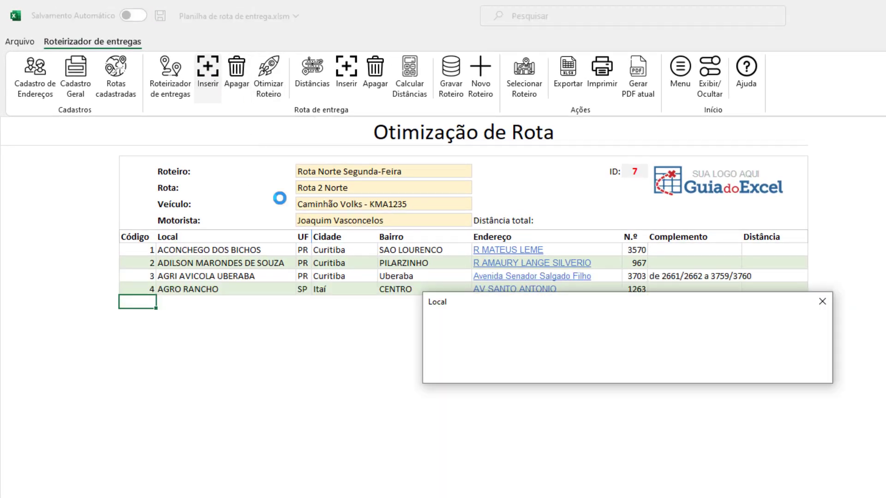
click(813, 331)
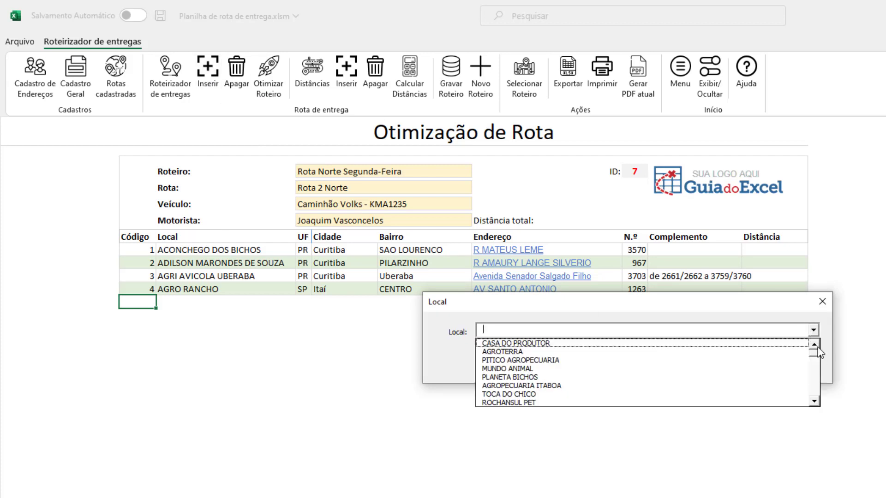
text(Aviário Noronha)
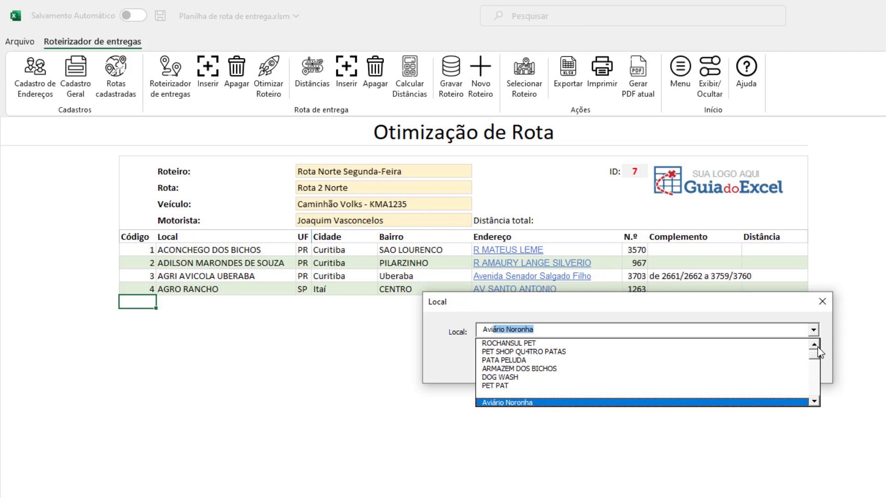
key(Return)
key(Tab)
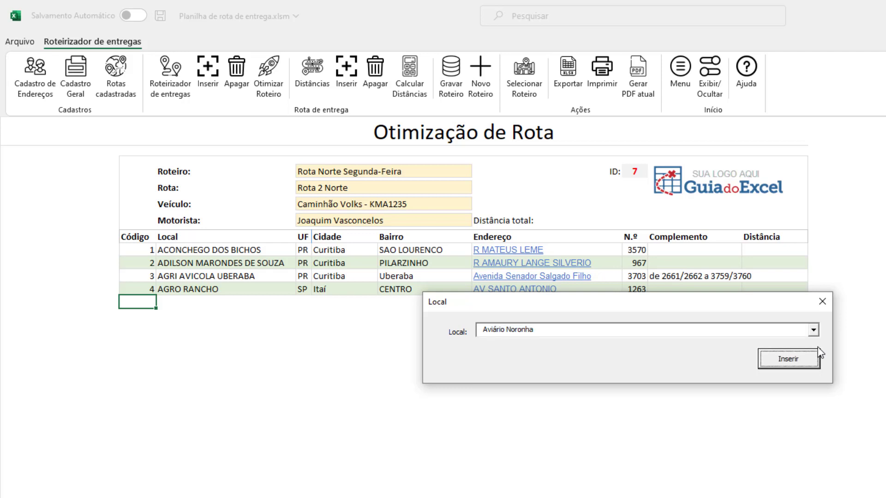
key(Return)
click(822, 301)
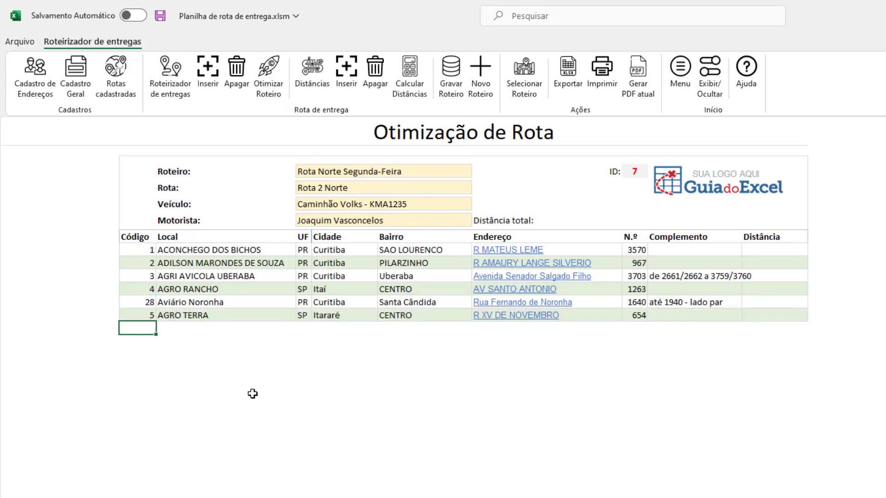
- Add stops coded 6 to 11, AGROCENTER A.G through AGROPECUARIA TAGUAI
key(Return)
key(Return)
text(8)
key(Return)
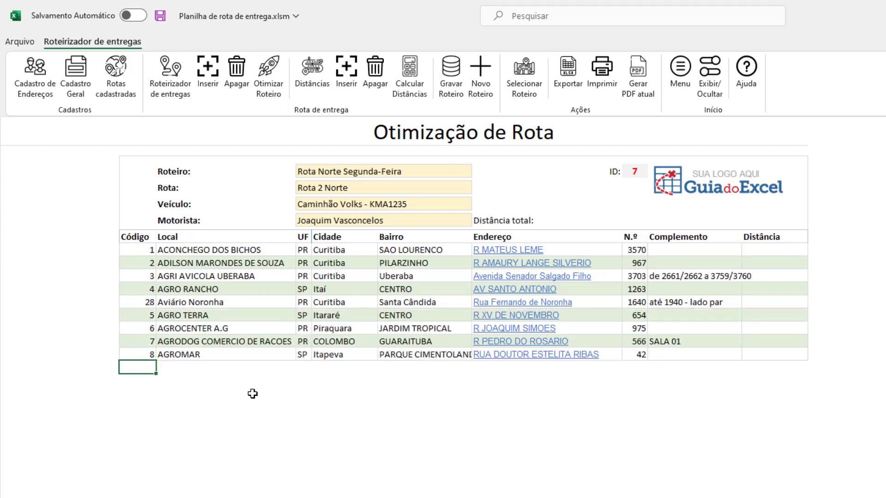
text(9)
key(Return)
text(10)
key(Return)
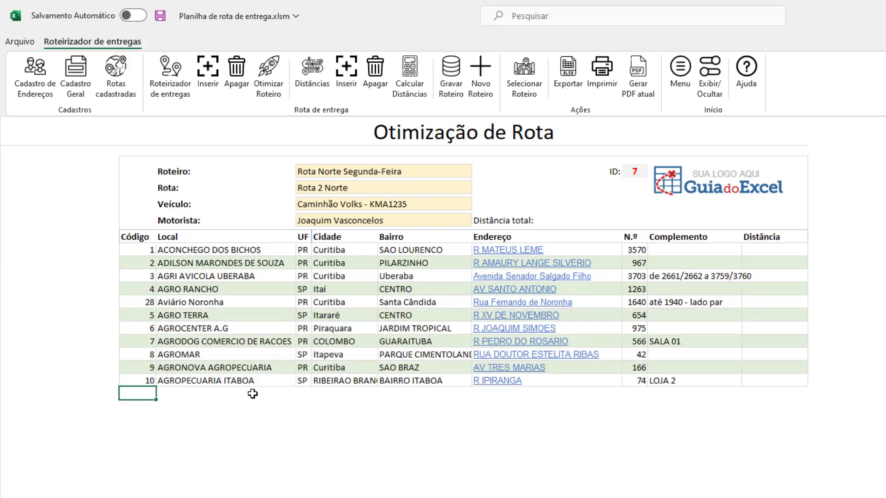
text(11)
key(Return)
text(14)
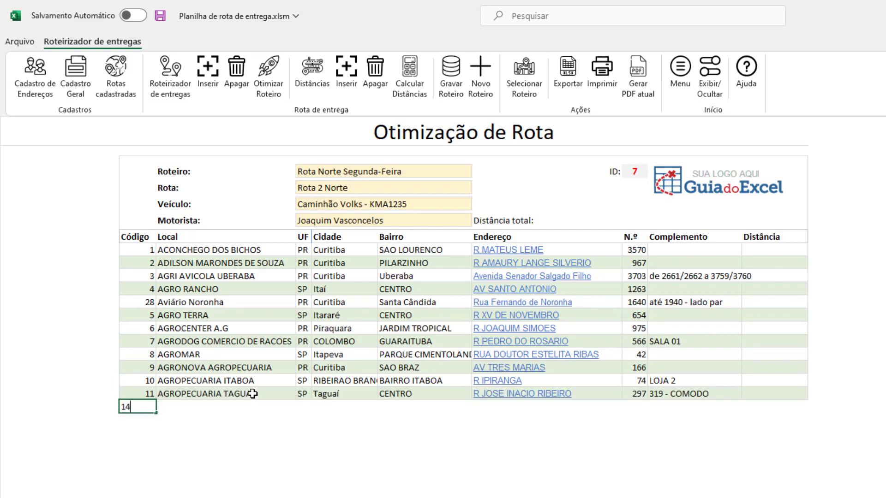
- Add the AVIARIO stops with codes 14, 15, 16, 20, 21 and 22
key(Return)
text(15)
key(Return)
text(16)
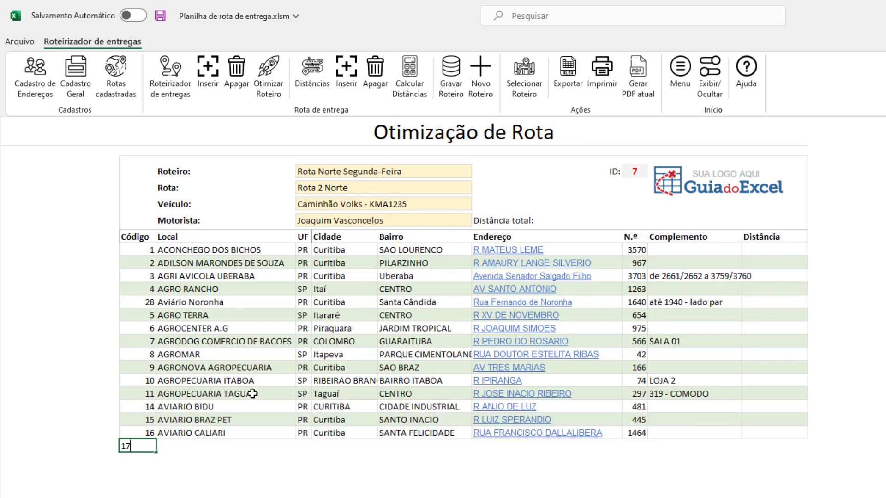
key(Return)
text(20)
key(Return)
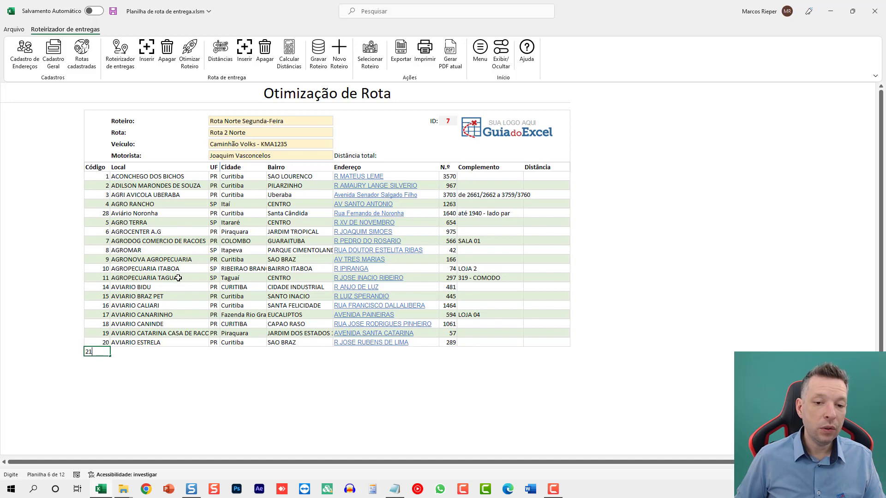
text(21)
key(Return)
text(22)
key(Return)
text(1)
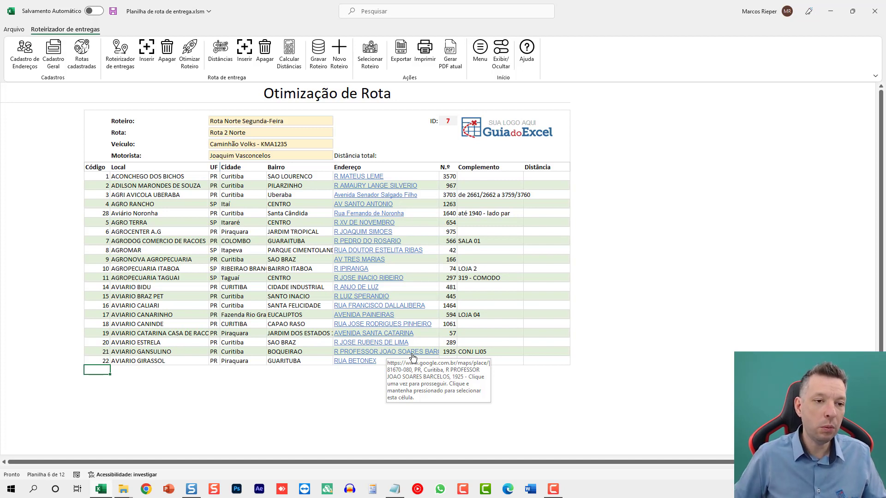
click(99, 176)
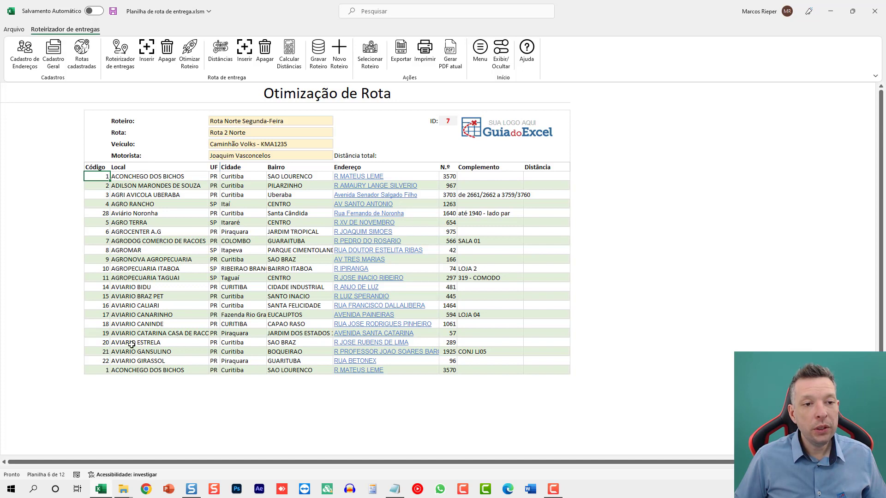
click(97, 370)
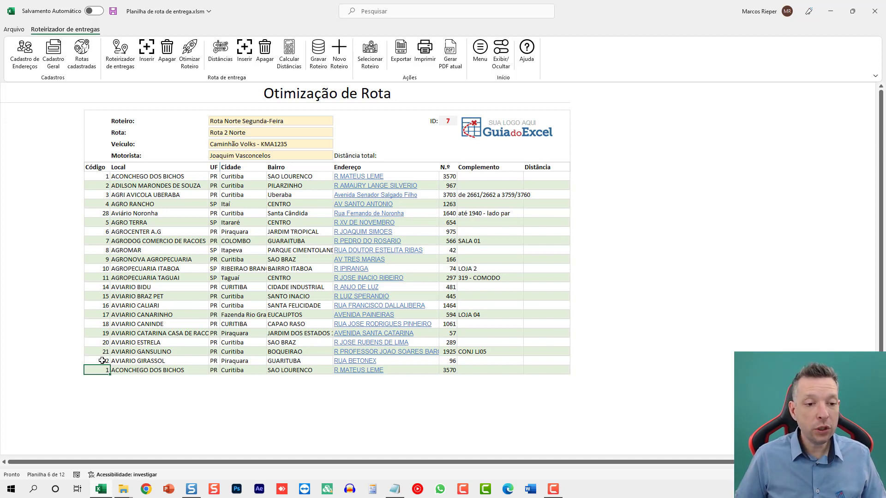
drag(99, 352, 96, 187)
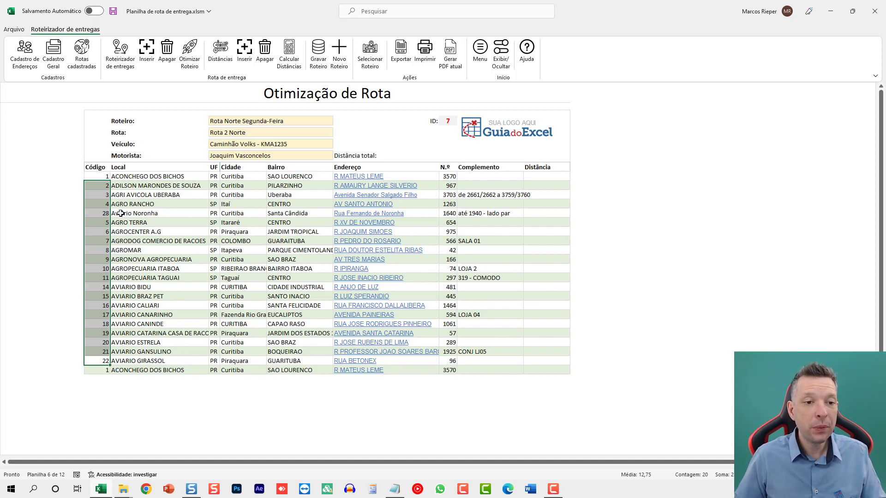
click(96, 177)
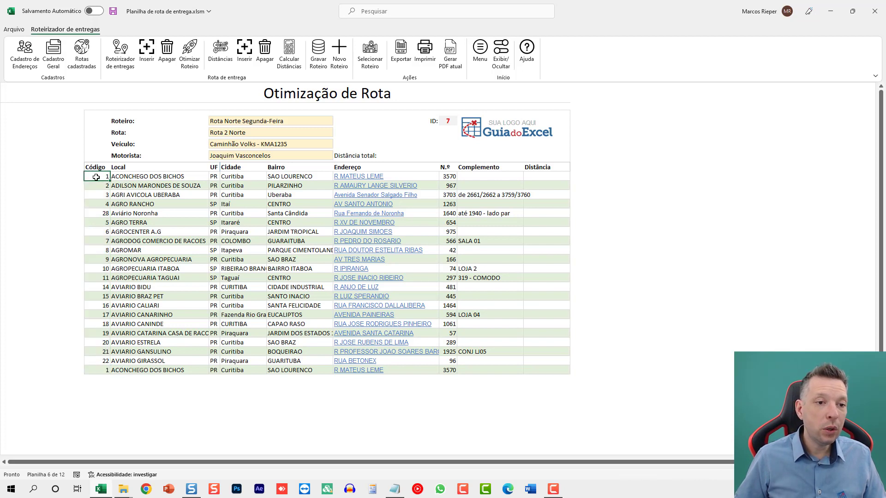
click(98, 369)
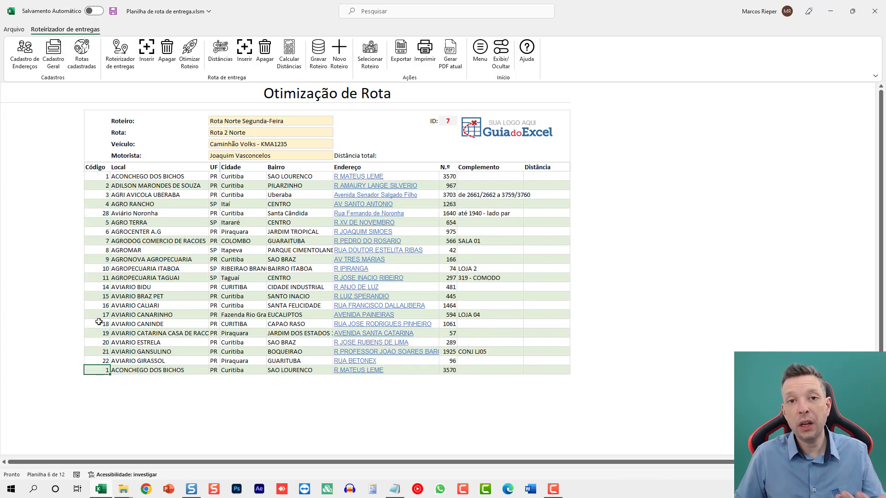
- Optimise the stop order so every leg has a distance and the route totals 568,21 Km
click(185, 53)
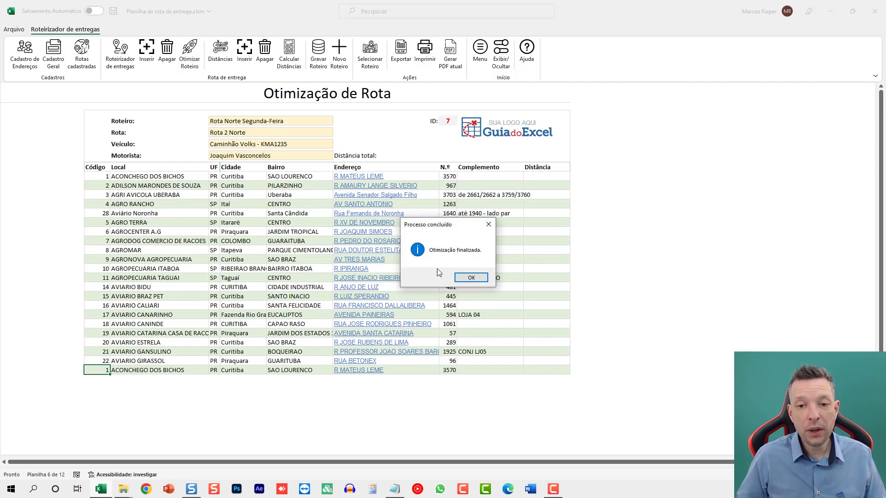
click(471, 277)
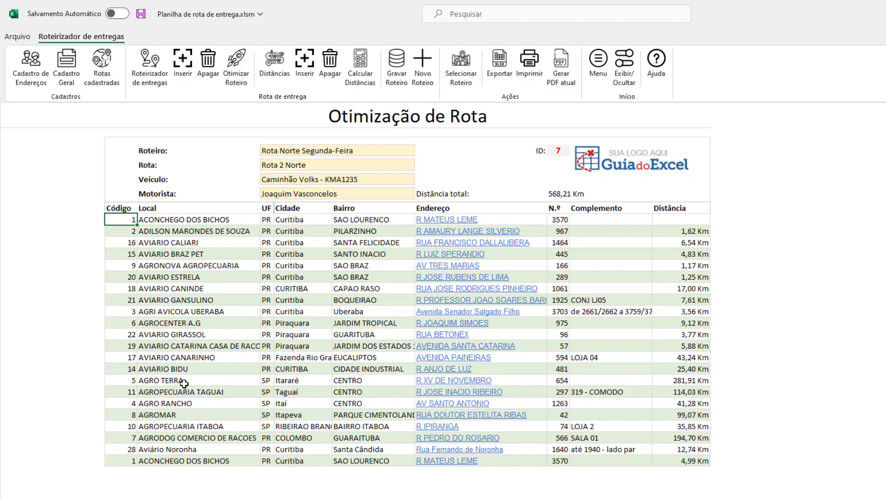
drag(123, 231, 117, 450)
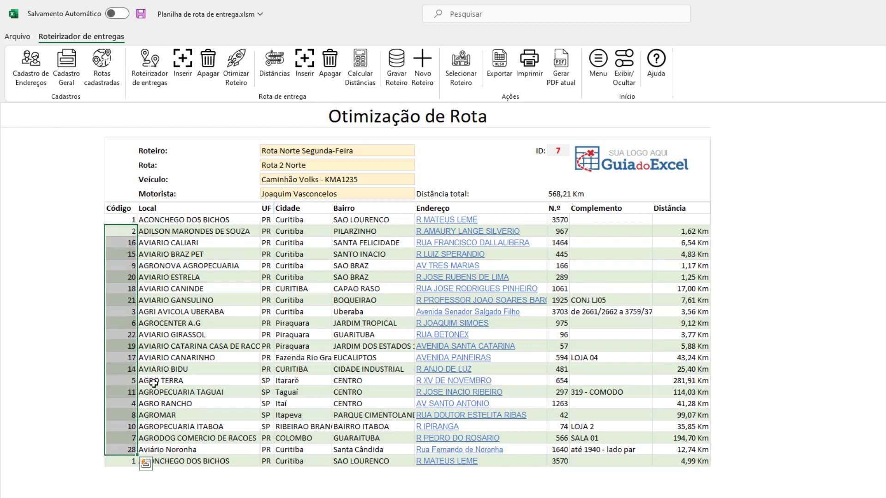
drag(683, 232, 683, 450)
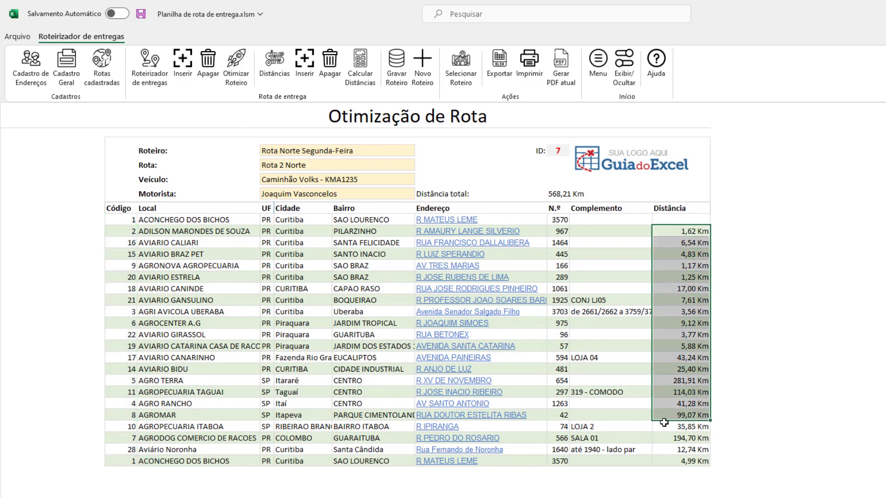
click(552, 191)
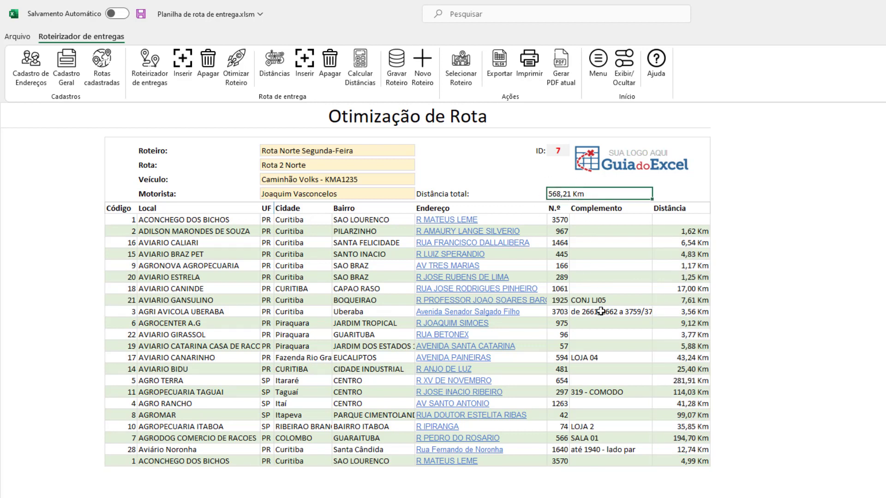
- View the first stop's Curitiba address in Google Maps, then return to the Otimização de Rota sheet
click(442, 224)
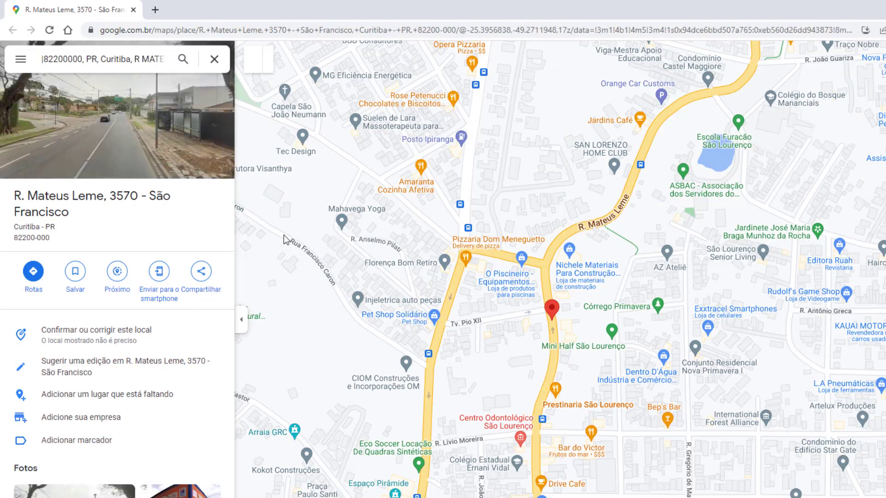
key(alt+Tab)
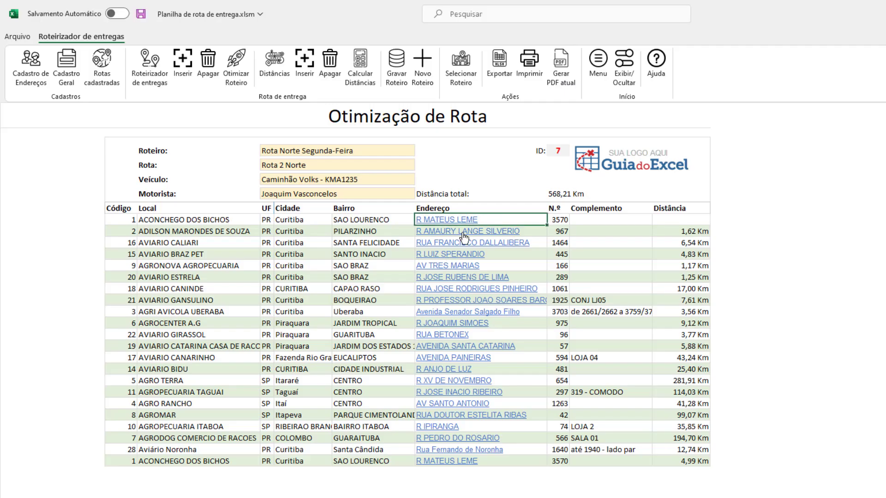
- Export the current route as 'Rota Norte Segunda-Feira.pdf' to the Área de Trabalho desktop folder
click(552, 72)
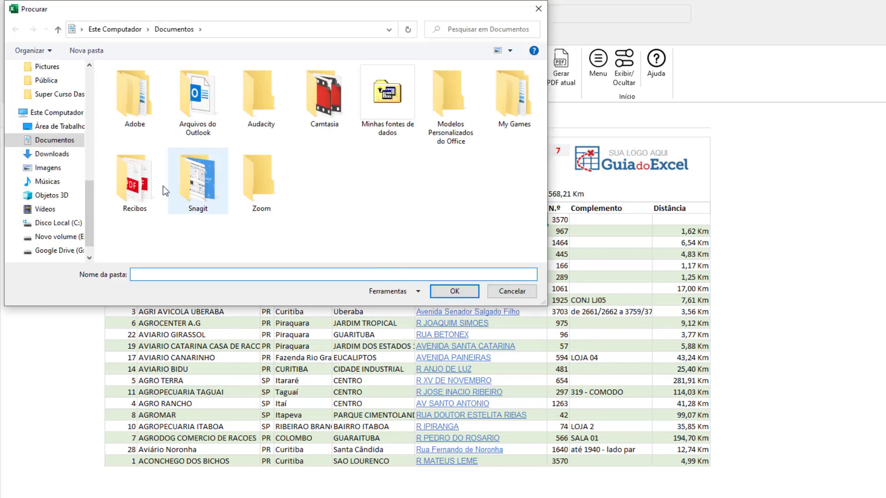
scroll(55, 138, up, 5)
scroll(55, 111, up, 5)
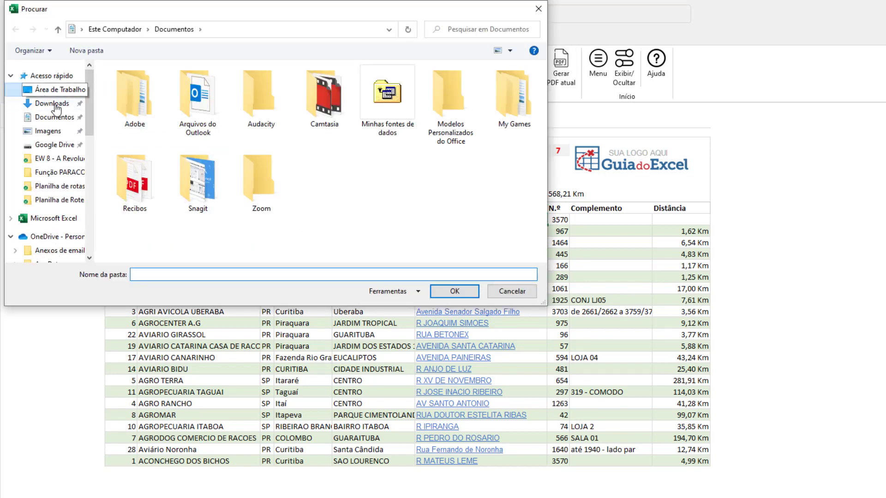
triple_click(212, 269)
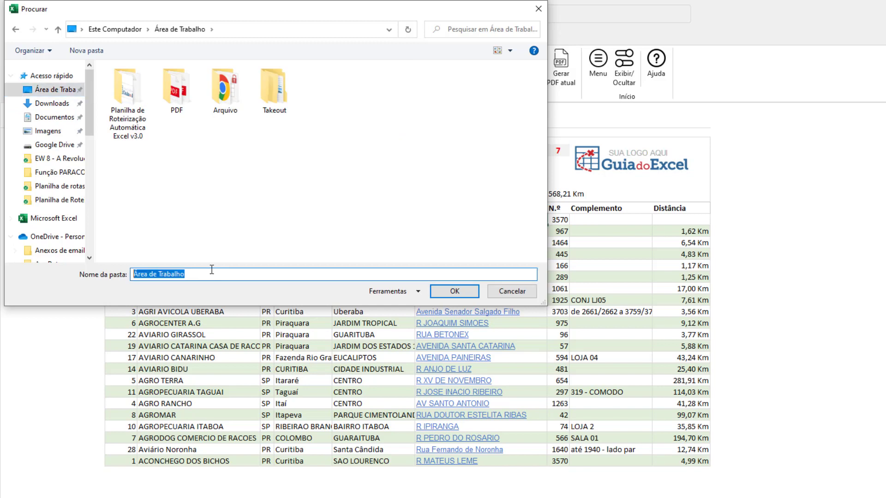
text(rota norte)
key(Return)
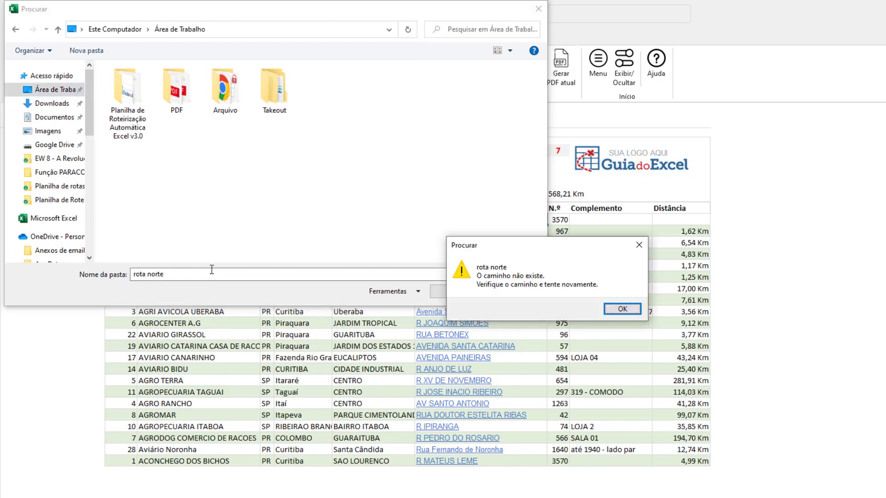
key(Return)
text(n)
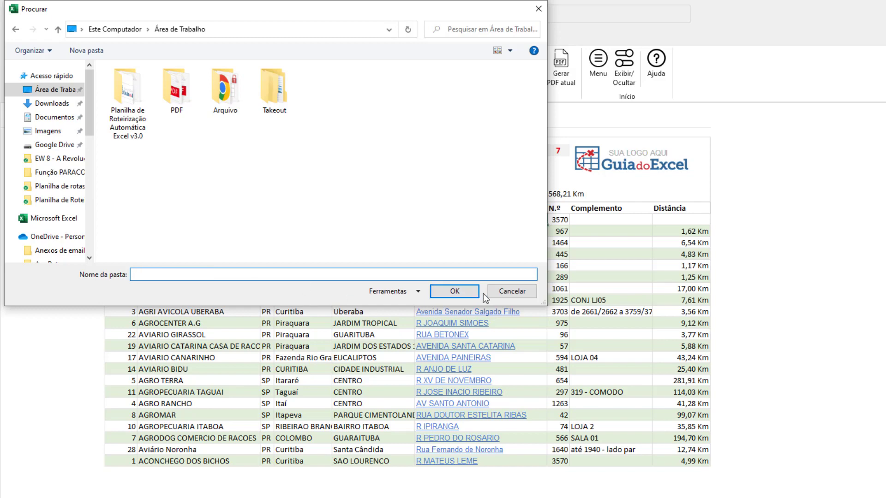
click(461, 292)
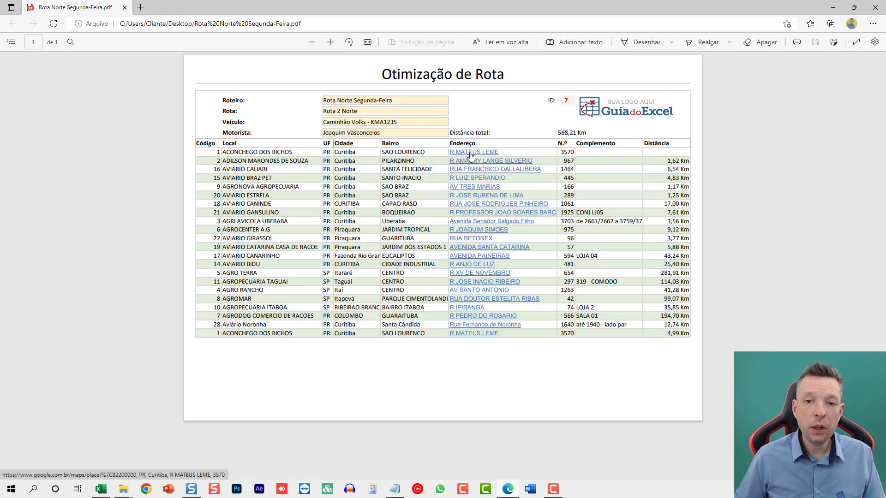
- Follow the PDF's R MATEUS LEME link to the map, go back, and close Edge
click(471, 155)
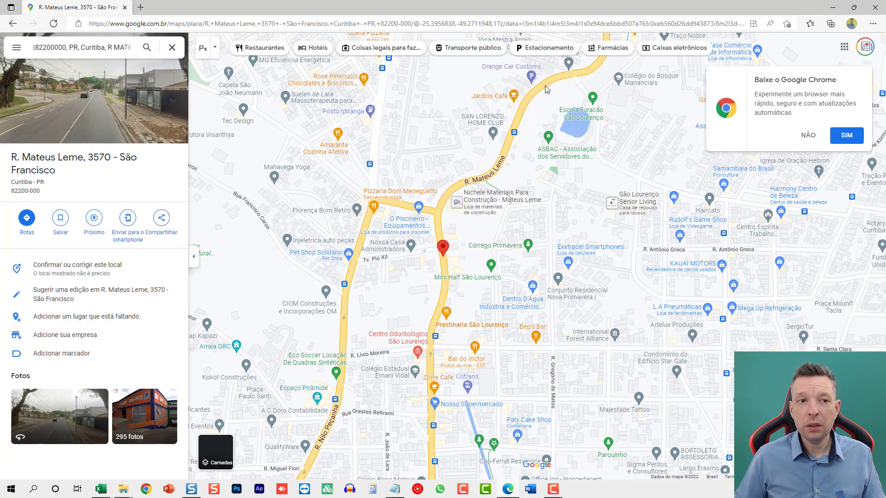
key(alt+Left)
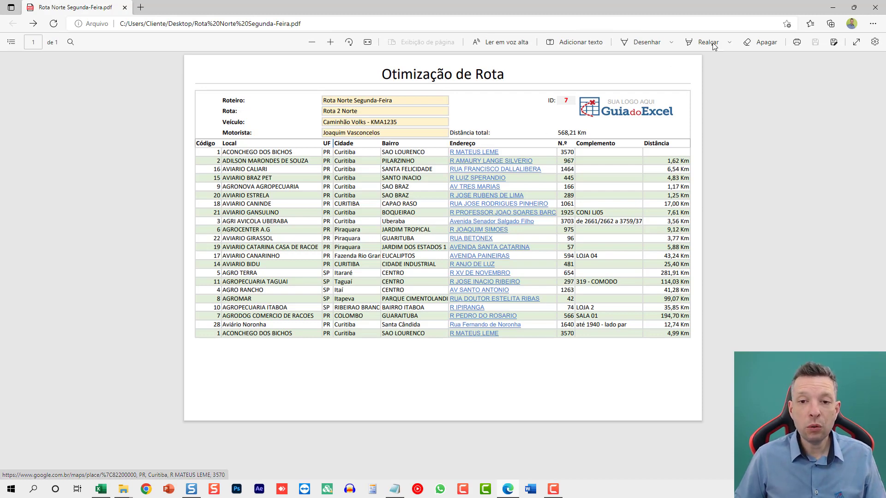
click(875, 8)
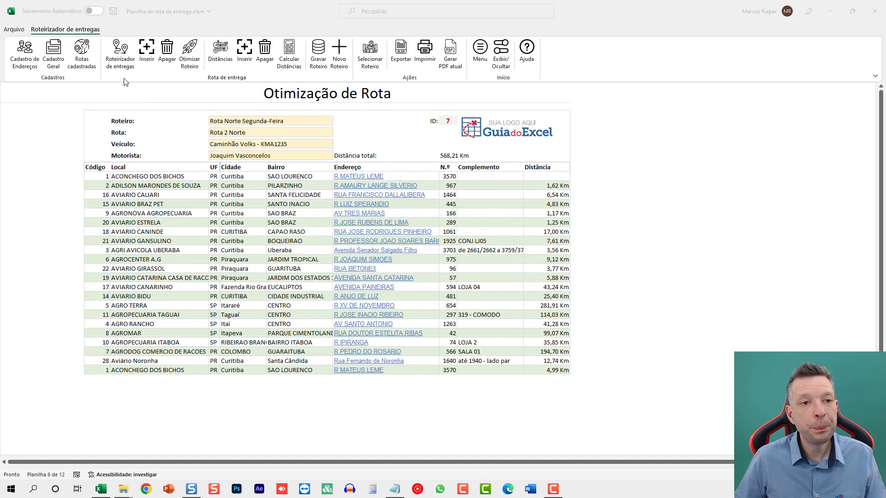
- On the Distâncias sheet, name the route 'Rota Sequencial Oeste' and select Rota 3 Oeste
click(215, 57)
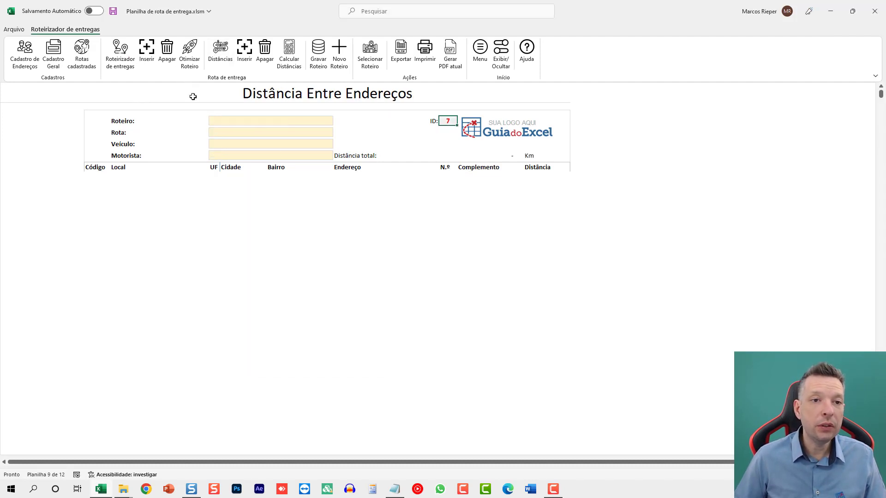
click(247, 118)
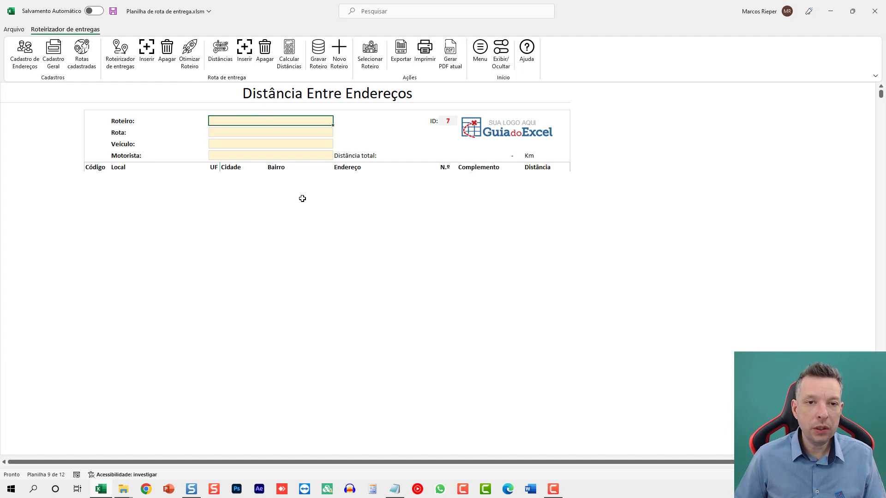
text(Rota )
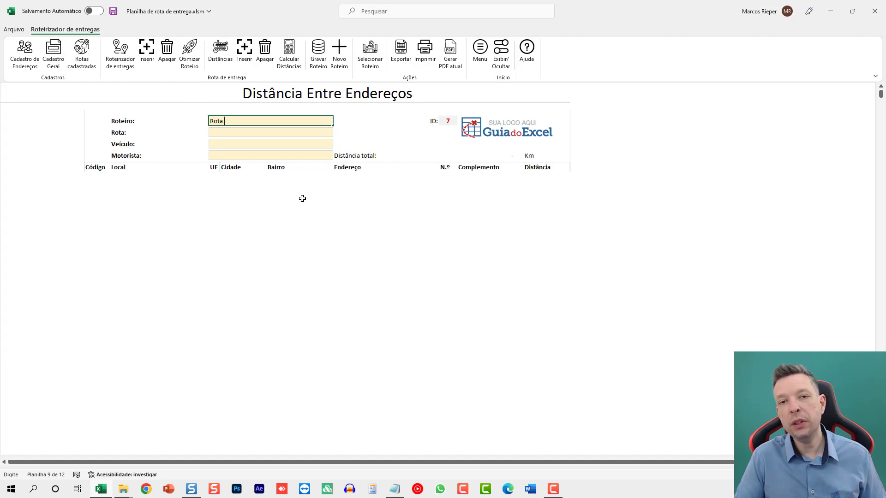
text(1 Seq)
text(ue )
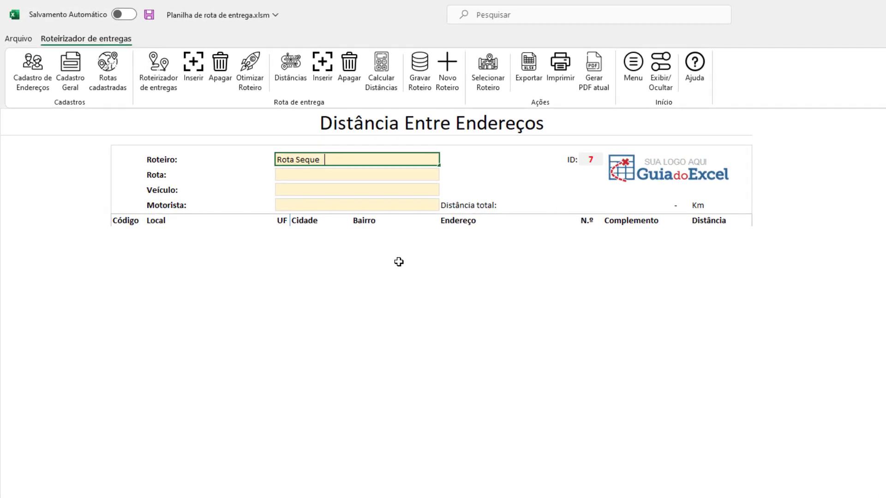
text(te)
key(Return)
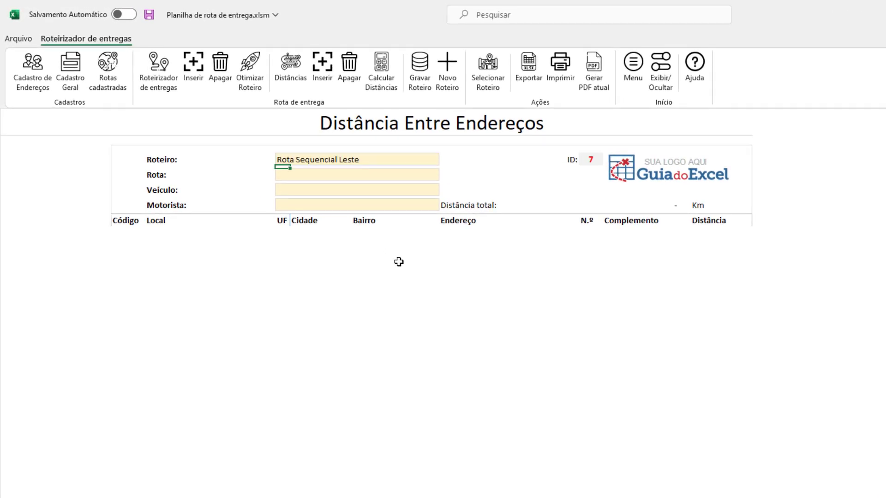
click(444, 175)
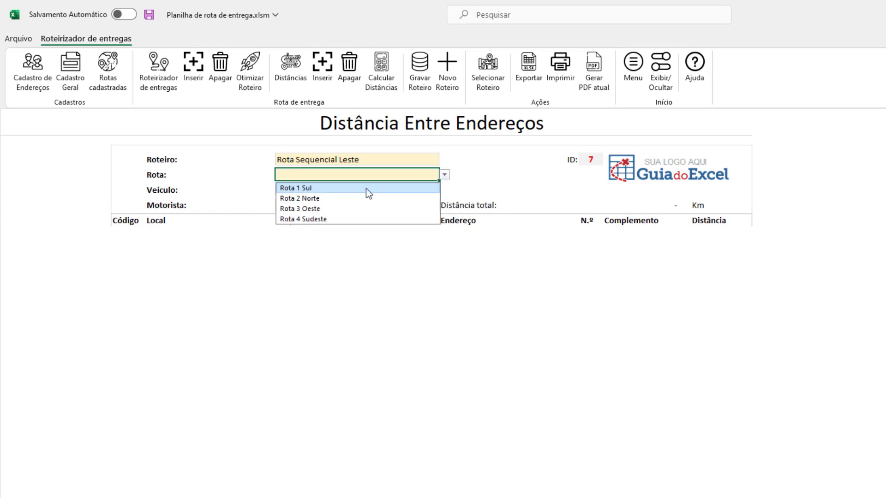
click(322, 209)
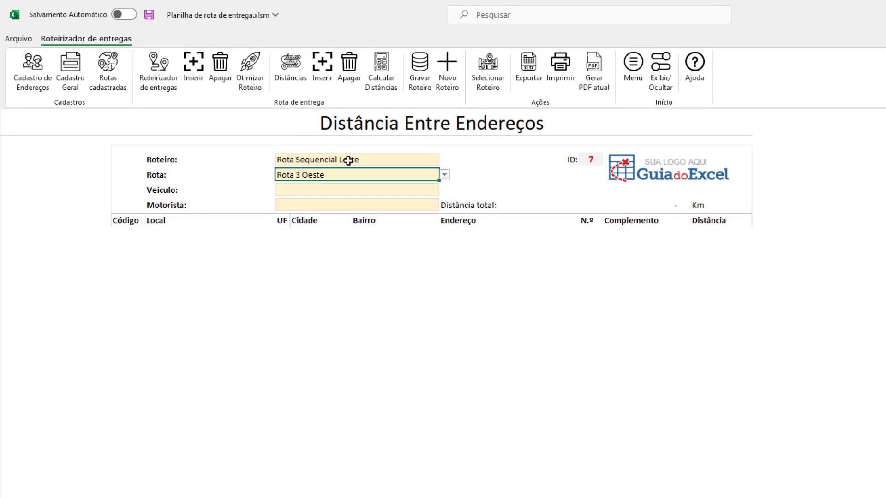
click(349, 160)
double_click(348, 159)
text(Oest)
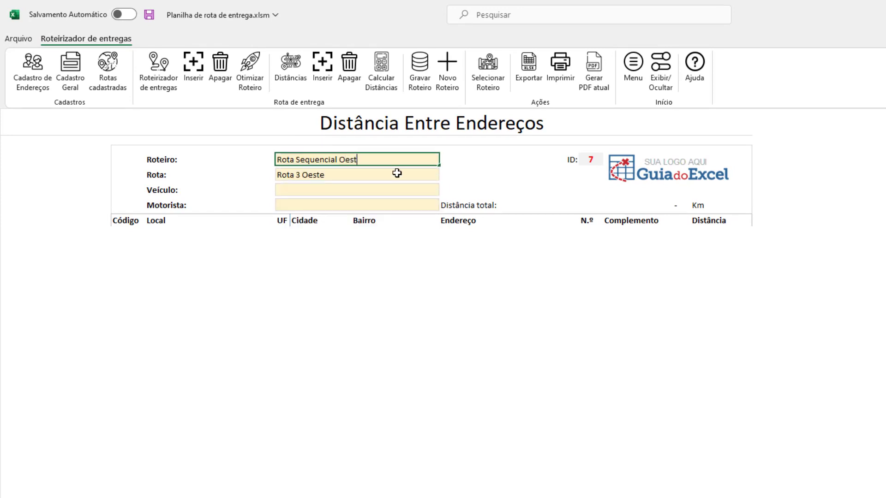
text(e)
key(Return)
key(alt+Down)
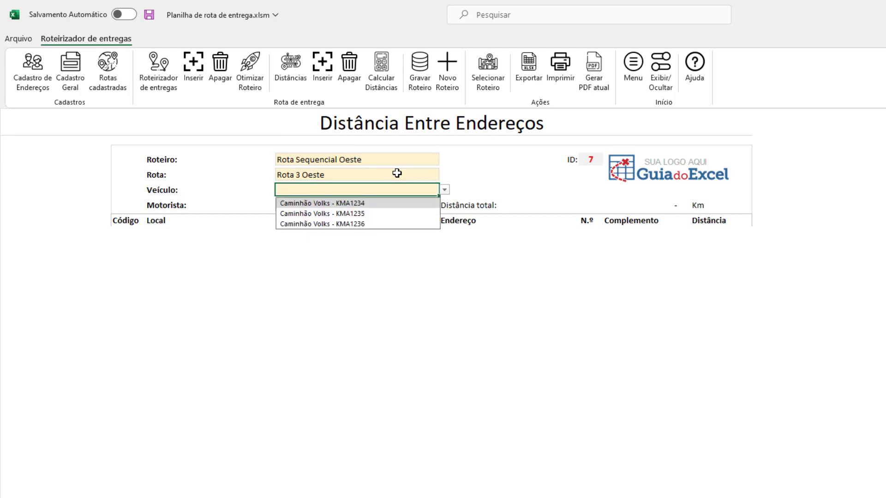
key(Down)
key(Down)
key(Down)
key(Return)
key(Down)
key(alt+Down)
key(Down)
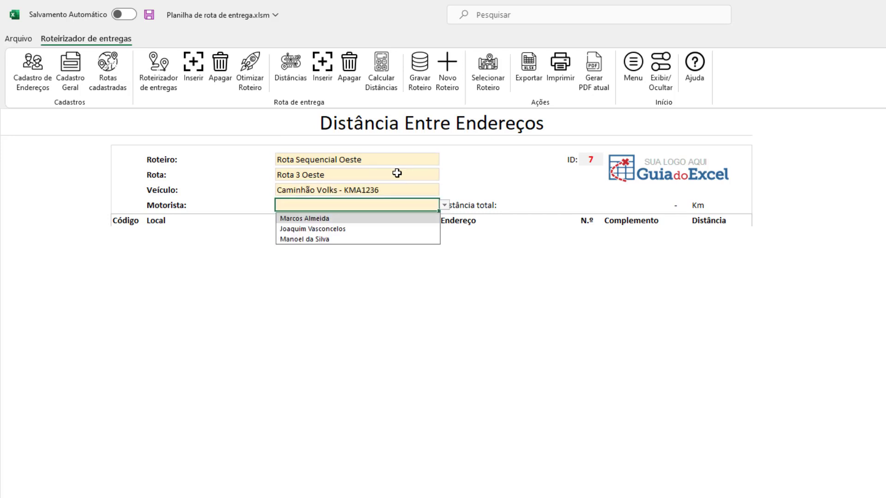
key(Down)
key(Down)
key(Return)
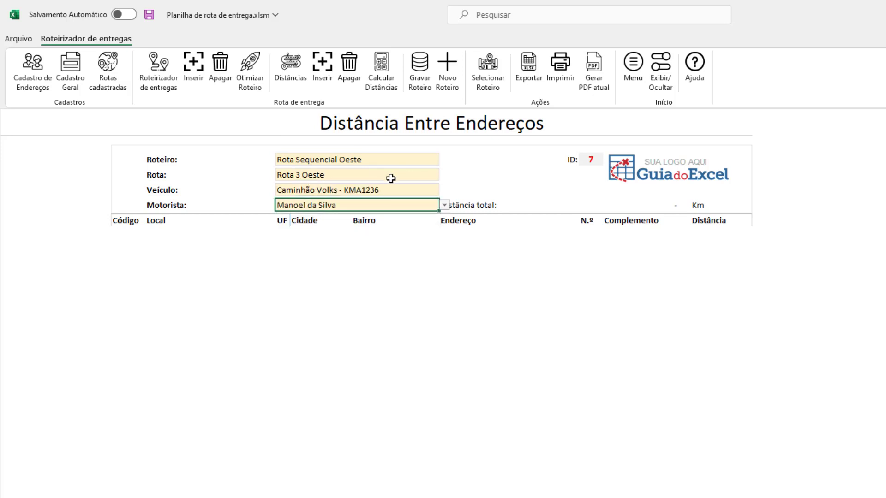
click(128, 232)
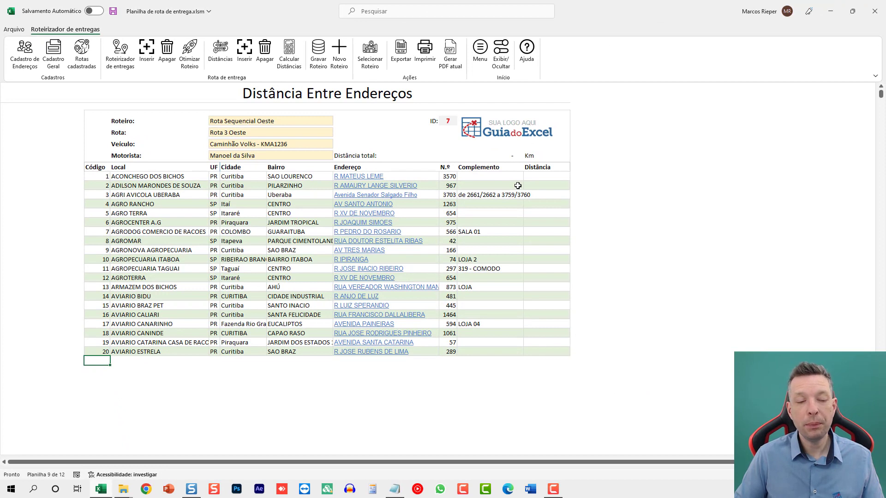
- Enter stop codes 21 through 25 in the Código column so their rows auto-fill
text(21)
key(Return)
text(22)
key(Return)
text(23)
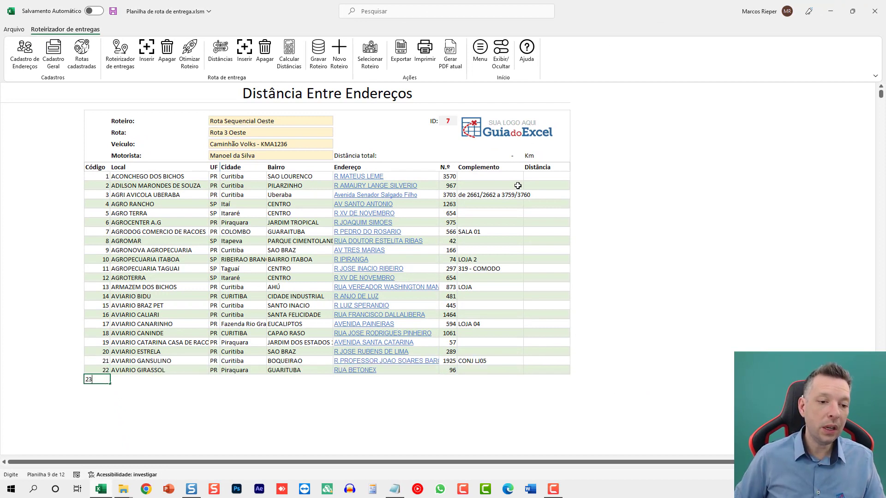
key(Return)
text(24)
key(Return)
text(25)
key(Return)
- Enter stop codes 26 through 30, deleting a mistaken code-2 row along the way
text(26)
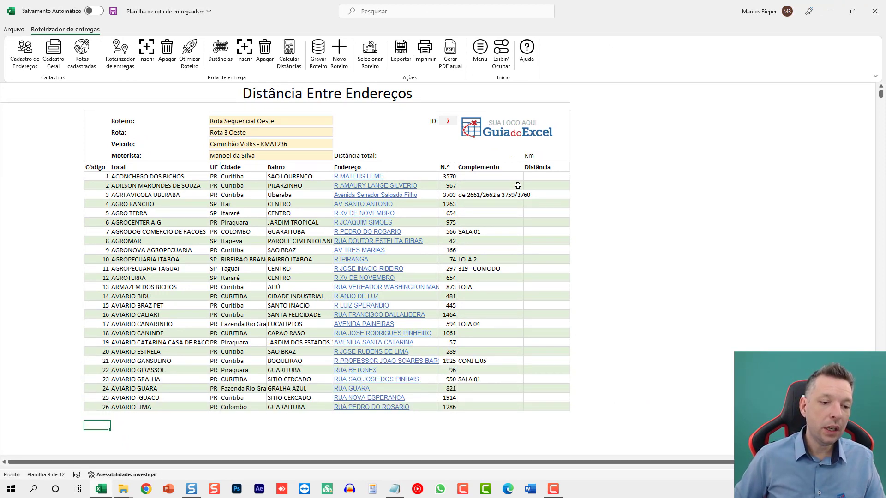
text(27)
key(Return)
text(2)
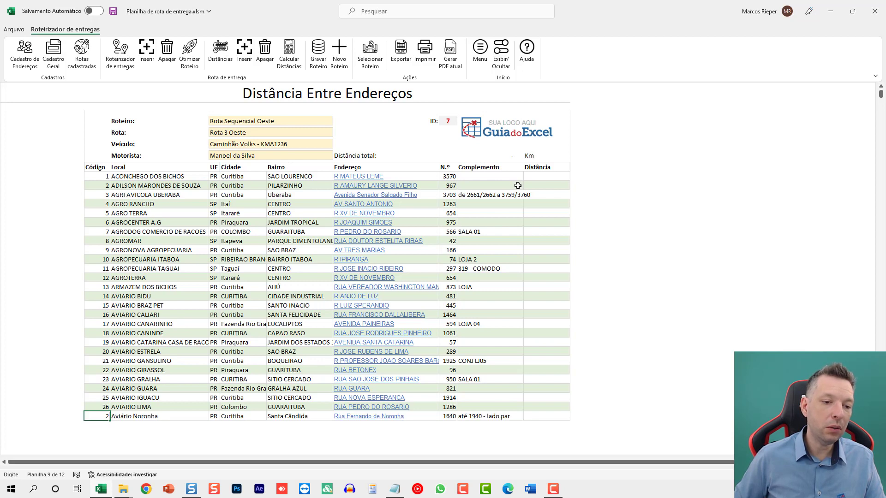
text(7)
key(Return)
text(2)
key(Return)
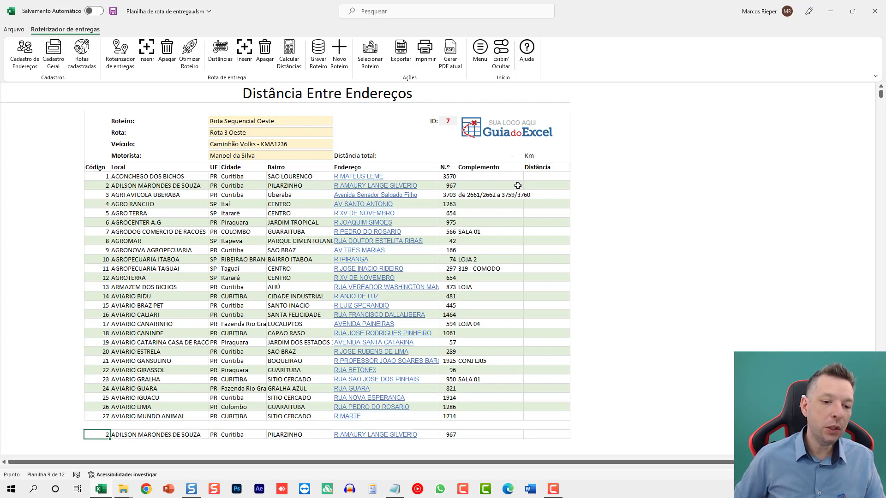
key(Delete)
text(28)
key(Return)
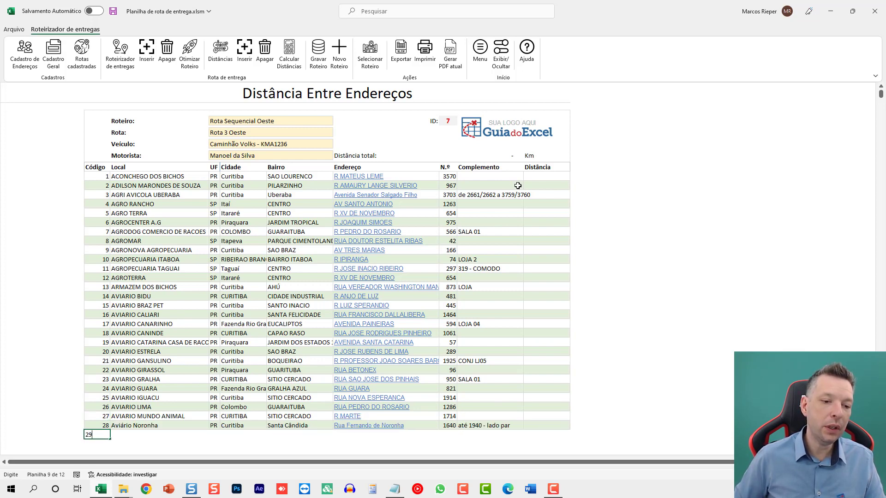
key(Return)
text(30)
key(Return)
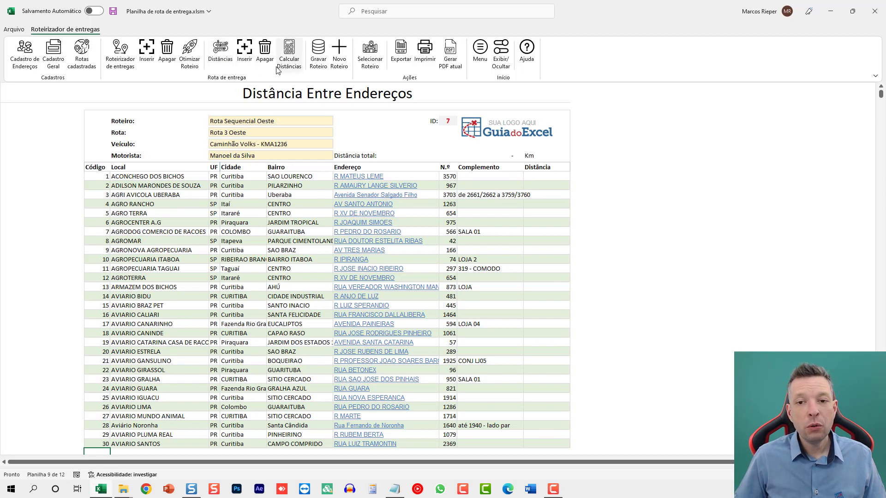
- Calculate Km distances for all 30 stops, giving a 2.619,80 Km total
click(545, 155)
click(573, 157)
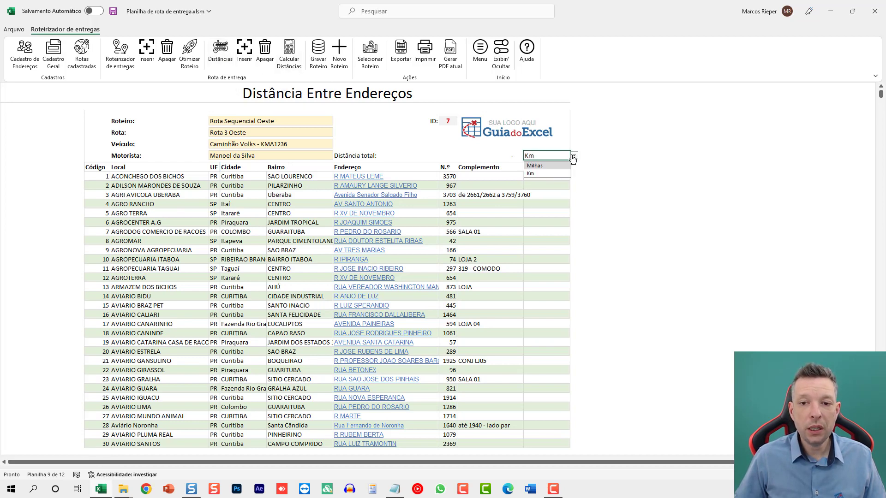
click(574, 157)
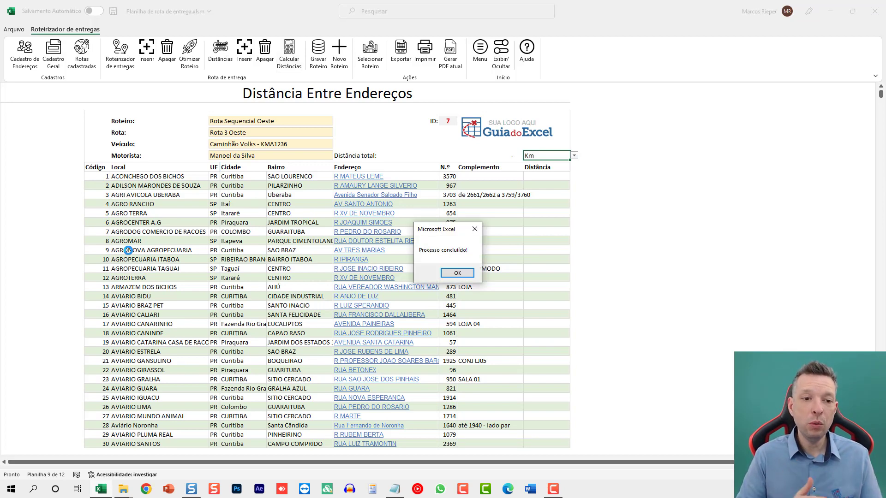
click(466, 274)
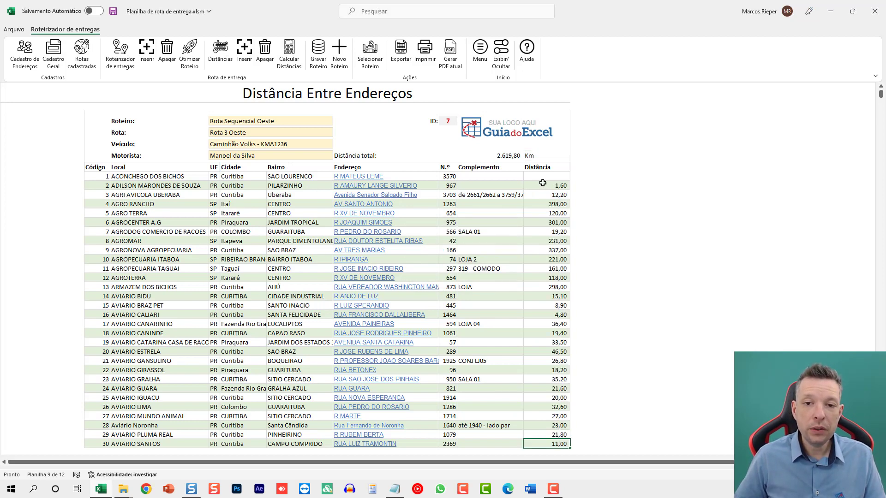
- Review the stops' leg distances and codes, then select the Km unit cell beside Distância total
drag(302, 178, 300, 185)
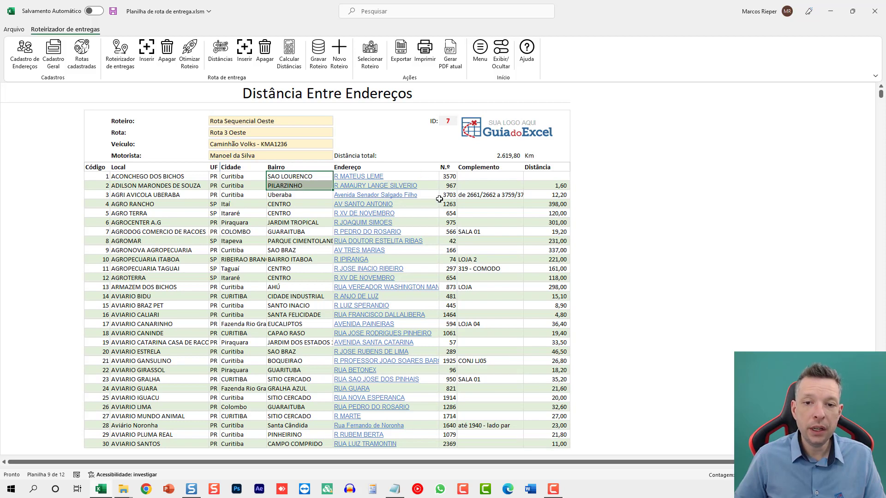
click(563, 186)
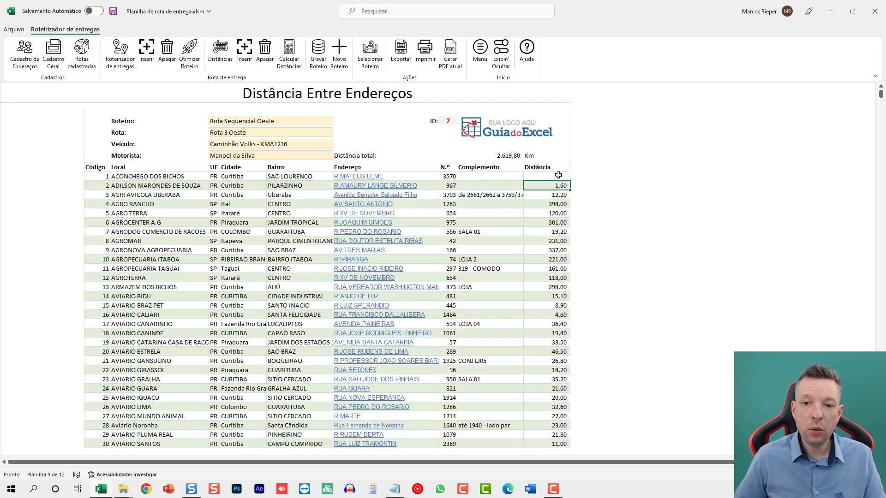
click(555, 194)
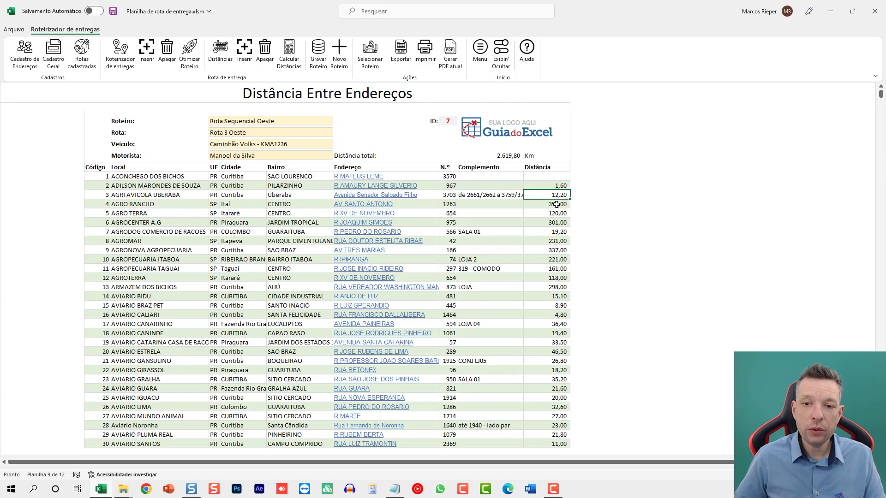
click(557, 204)
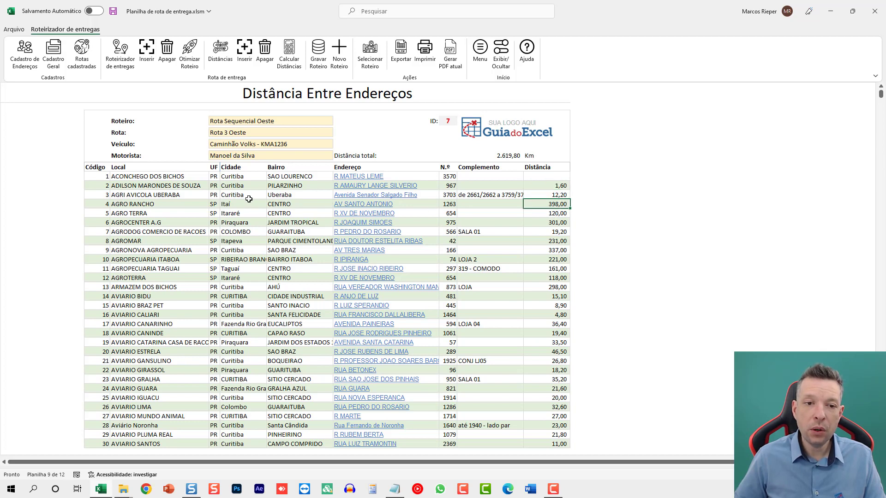
scroll(563, 246, down, 2)
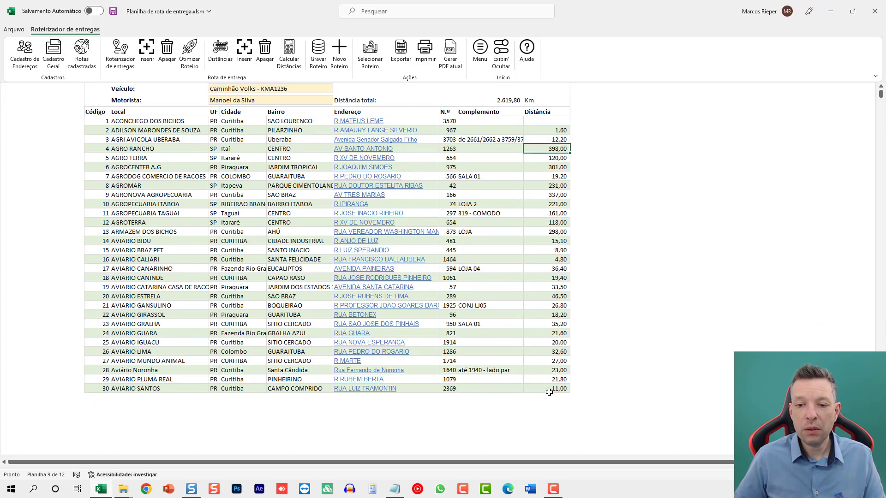
drag(549, 389, 554, 214)
scroll(553, 216, up, 2)
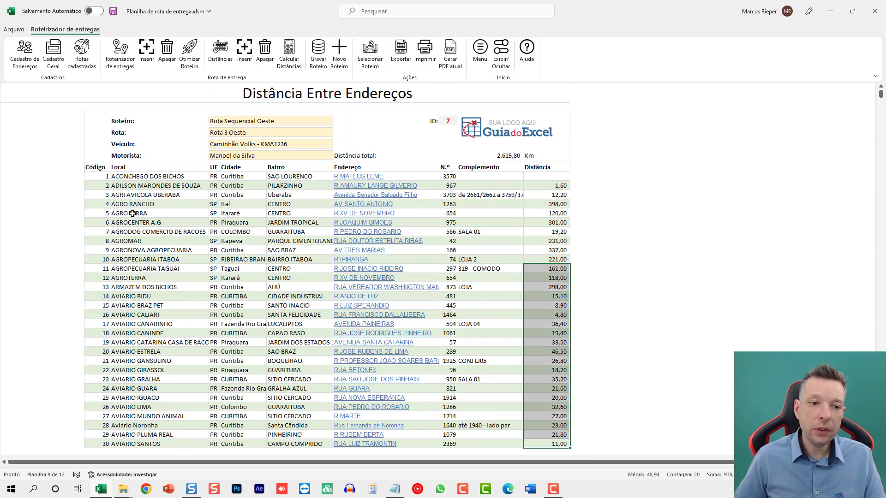
drag(103, 186, 104, 352)
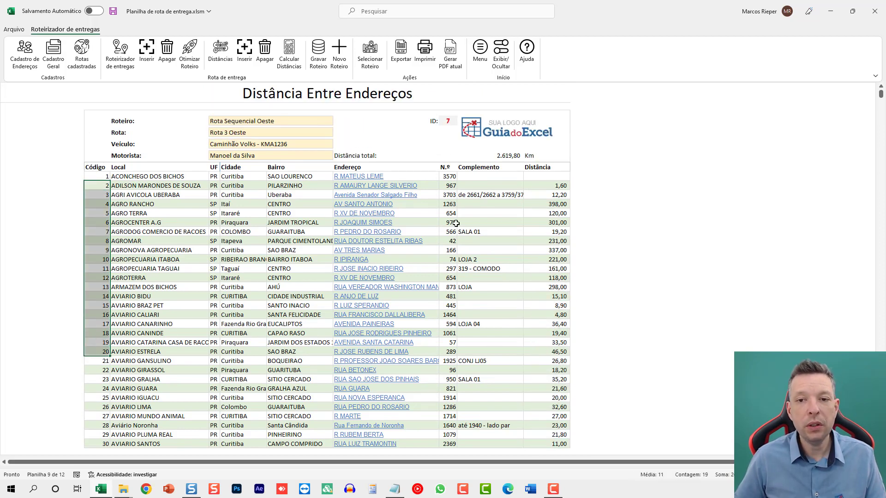
click(540, 155)
- Switch the unit to Milhas and recalculate, giving 1.627,87 Milhas with AGRO RANCHO at 247,31
click(573, 156)
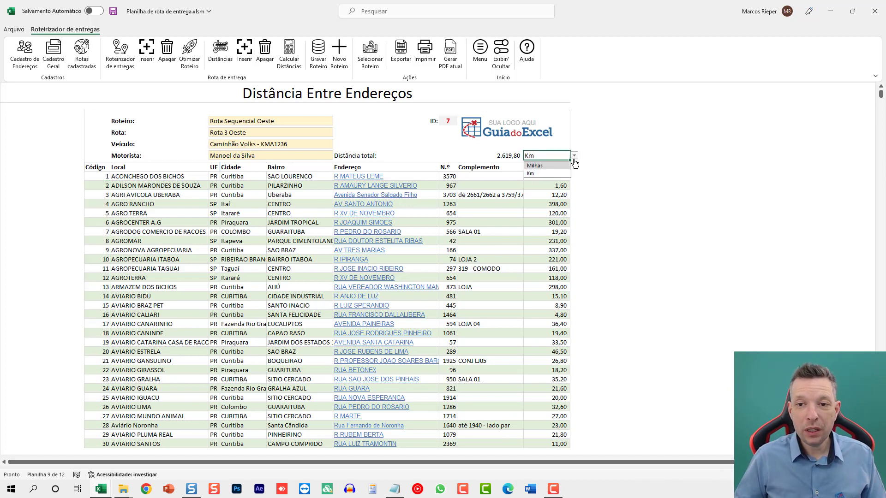
click(535, 166)
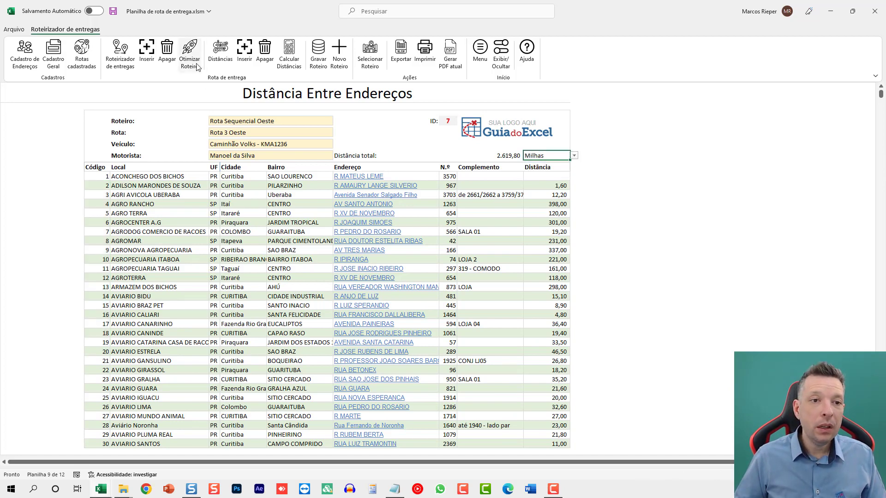
click(288, 52)
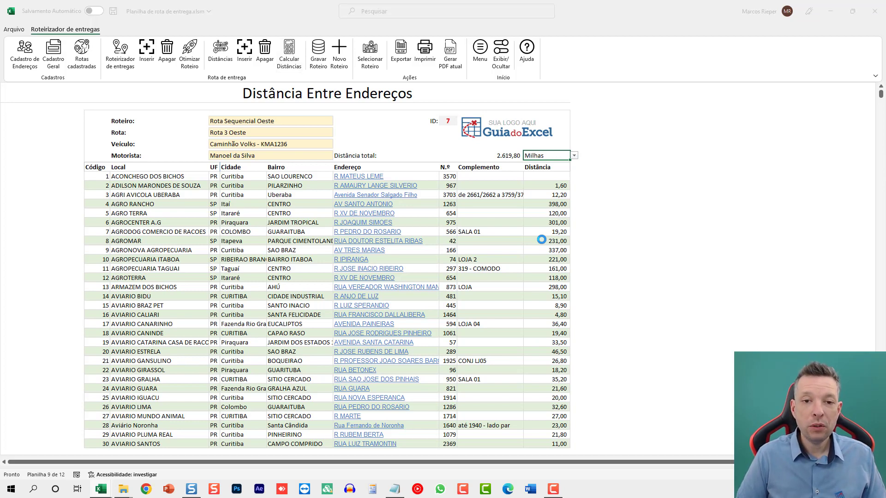
click(459, 269)
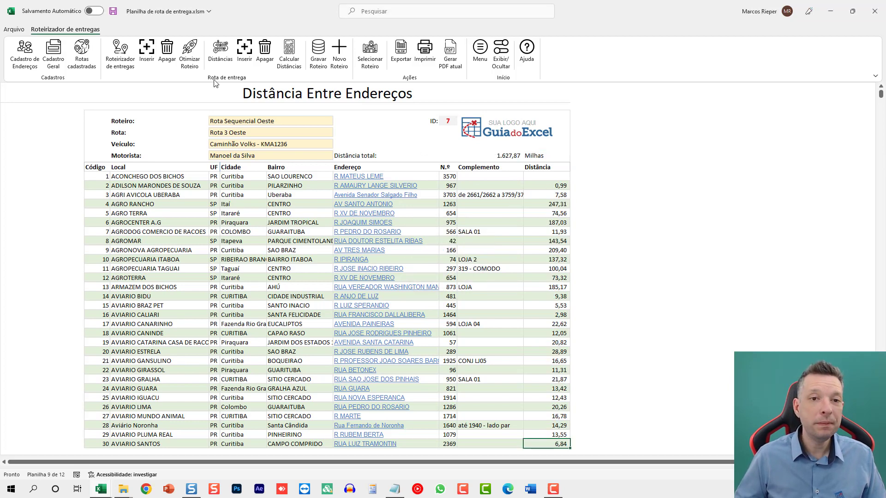
click(115, 55)
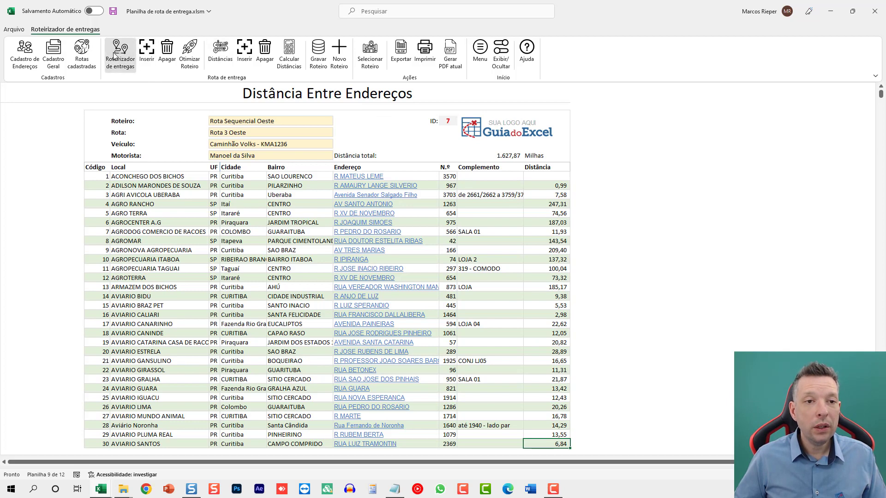
click(224, 62)
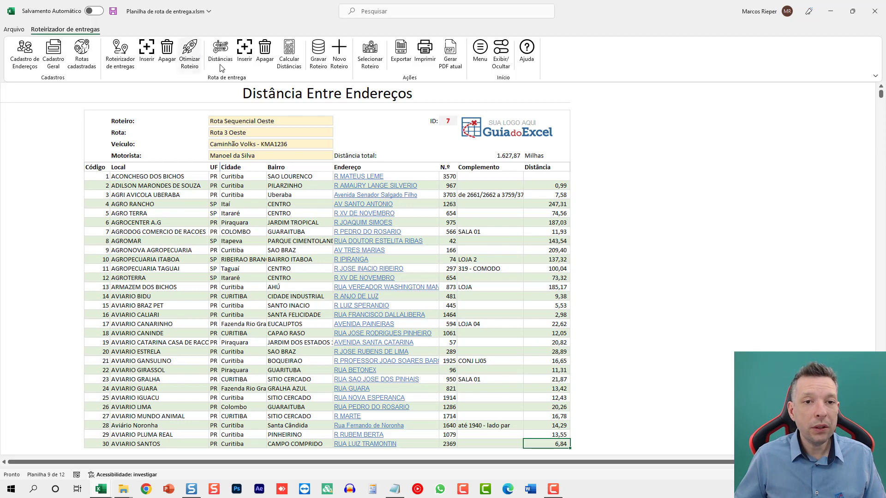
- Store Rota Sequencial Oeste with Gravar Roteiro and acknowledge the 'Rota salva com sucesso' message
click(317, 54)
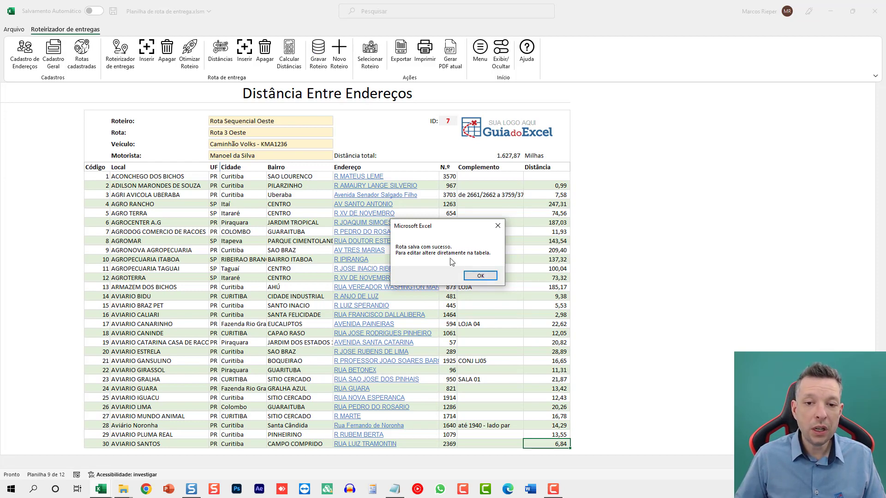
click(479, 276)
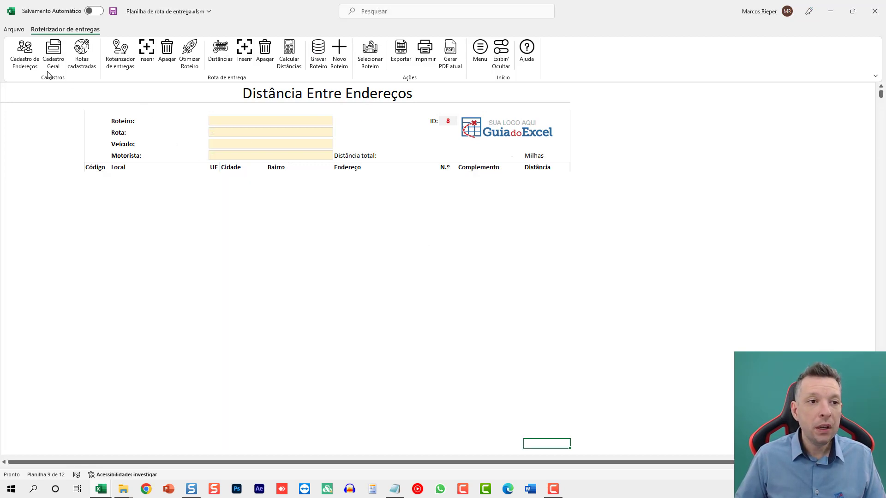
- Load saved route ID 7, 'Rota Sequencial Oeste', from the registered routes list onto the Rota sheet
click(81, 53)
scroll(215, 263, down, 7)
scroll(215, 264, down, 10)
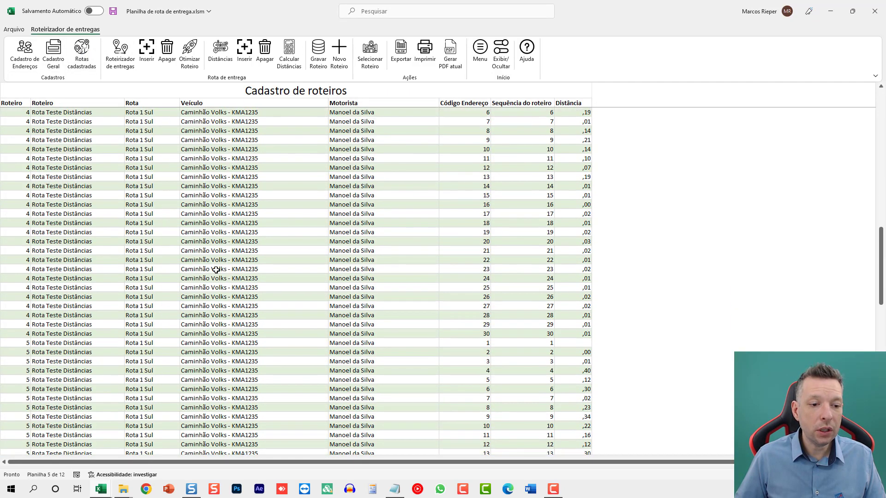
scroll(214, 266, down, 5)
scroll(212, 267, down, 3)
scroll(213, 268, down, 2)
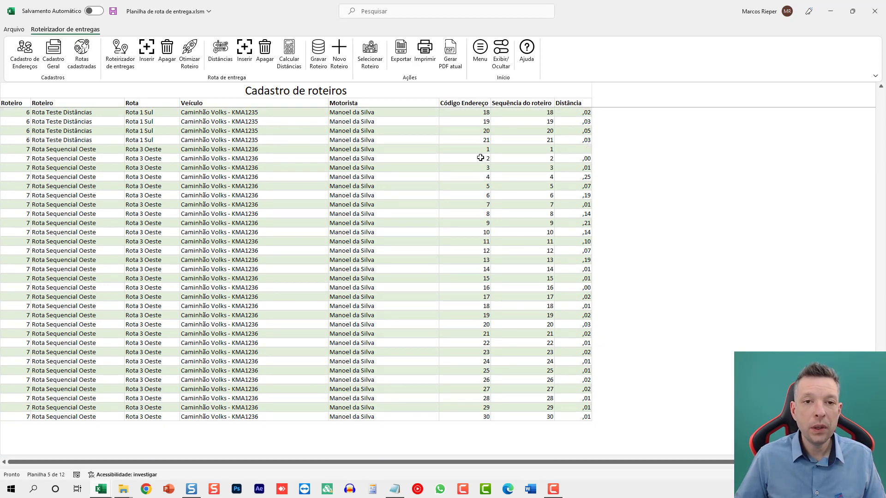
click(374, 57)
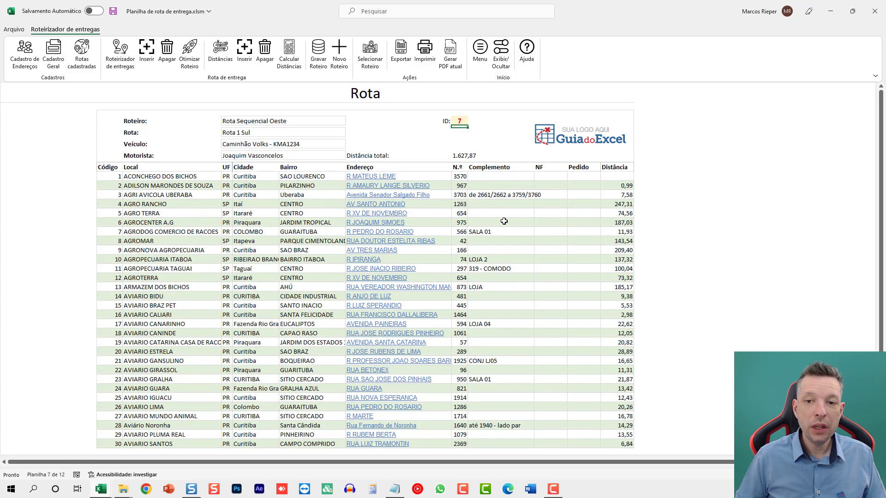
scroll(203, 221, down, 2)
scroll(212, 262, down, 2)
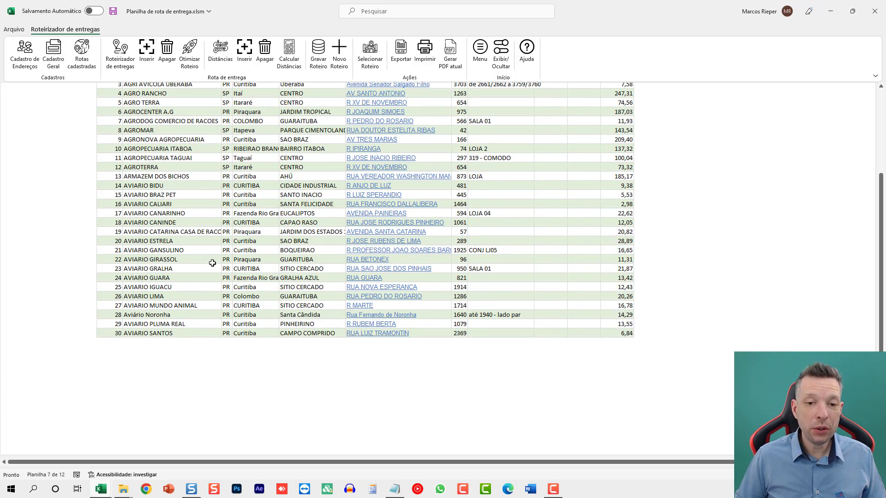
scroll(225, 284, down, 1)
scroll(256, 288, up, 5)
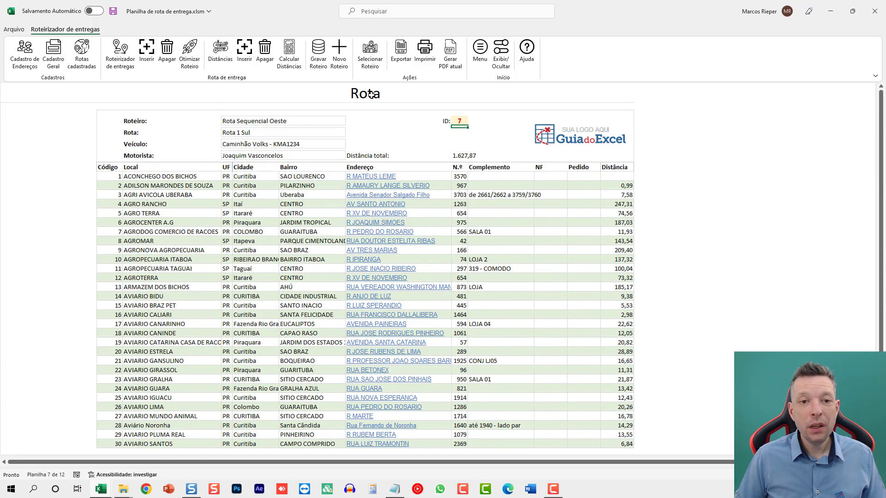
click(424, 54)
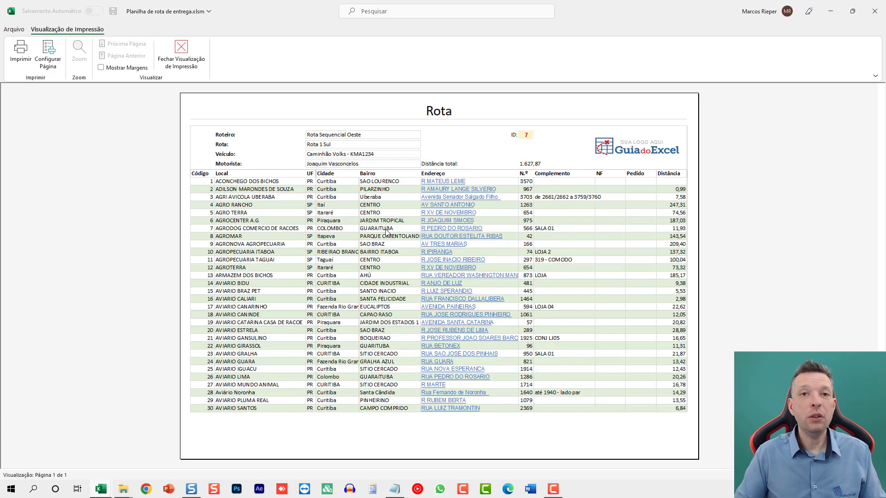
key(Escape)
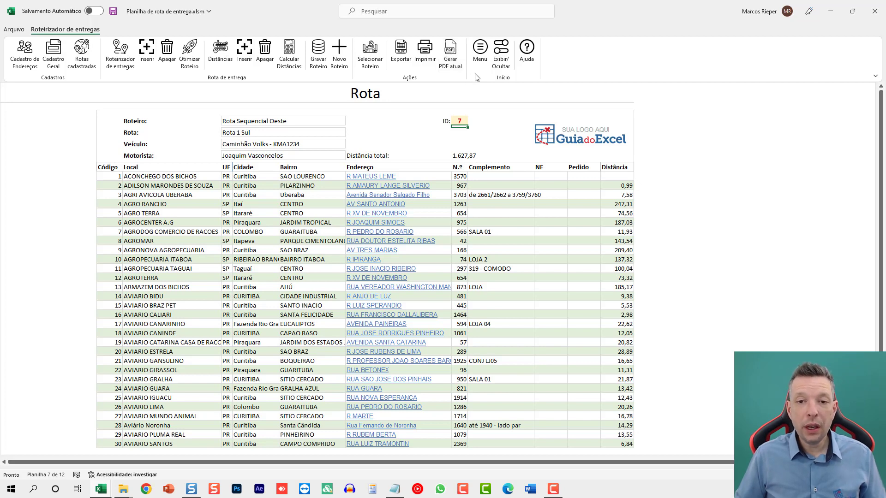
- Widen column I (Endereço) on the Rota sheet, then hide the headers and gridlines again
click(502, 53)
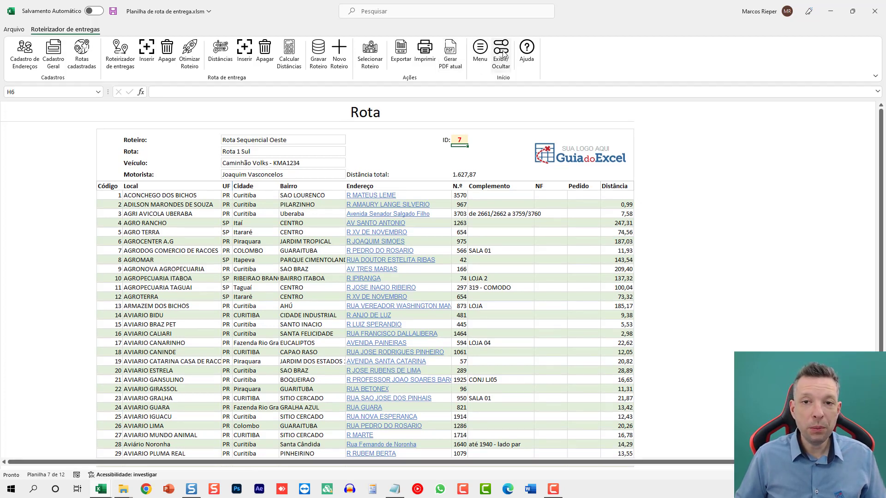
drag(463, 106, 478, 106)
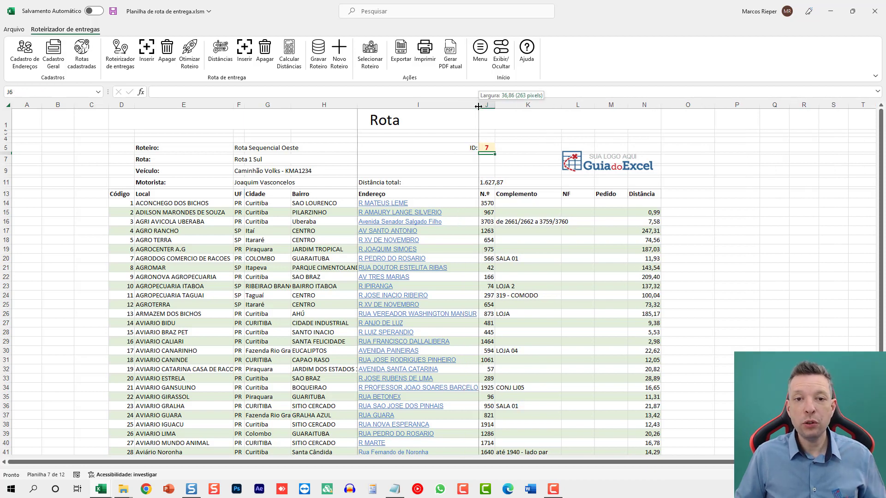
drag(478, 106, 471, 105)
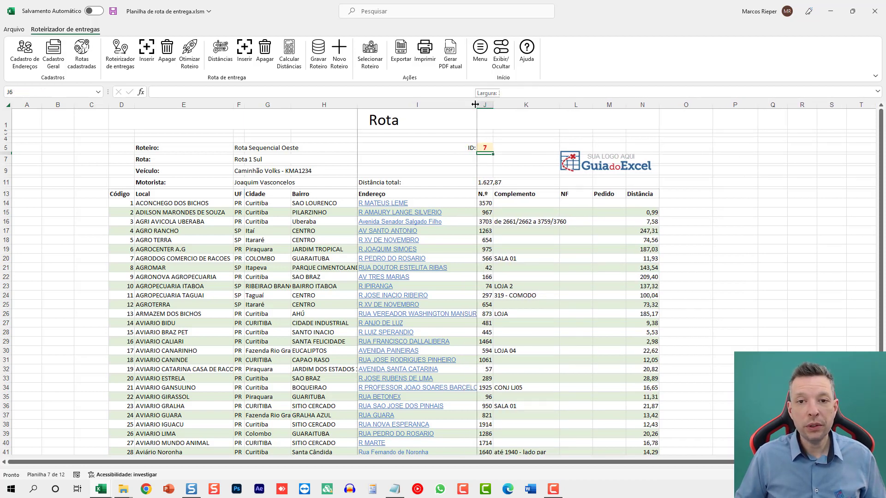
click(499, 53)
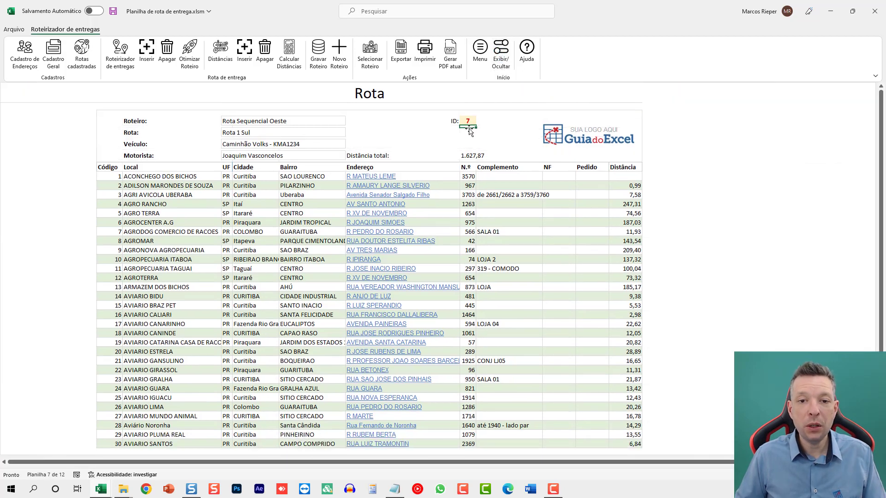
- View the Ajuda help sheet, then return to the 'Sistema de roteirização' menu sheet
click(527, 60)
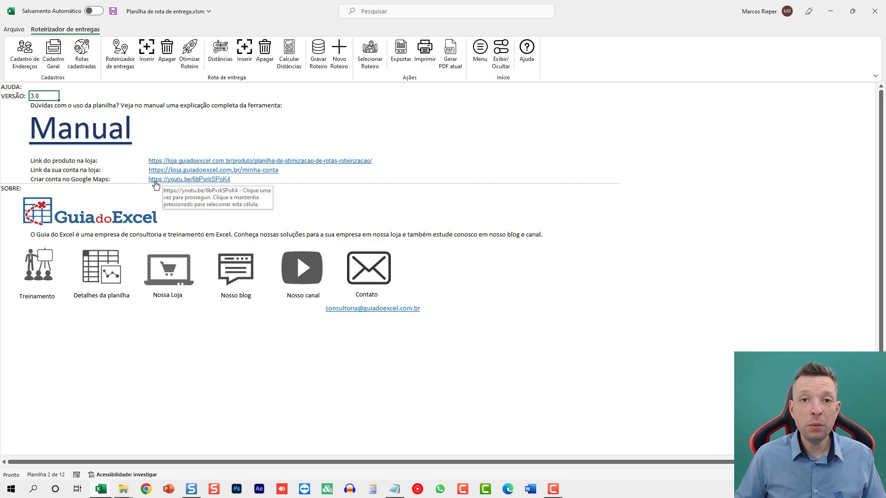
click(478, 59)
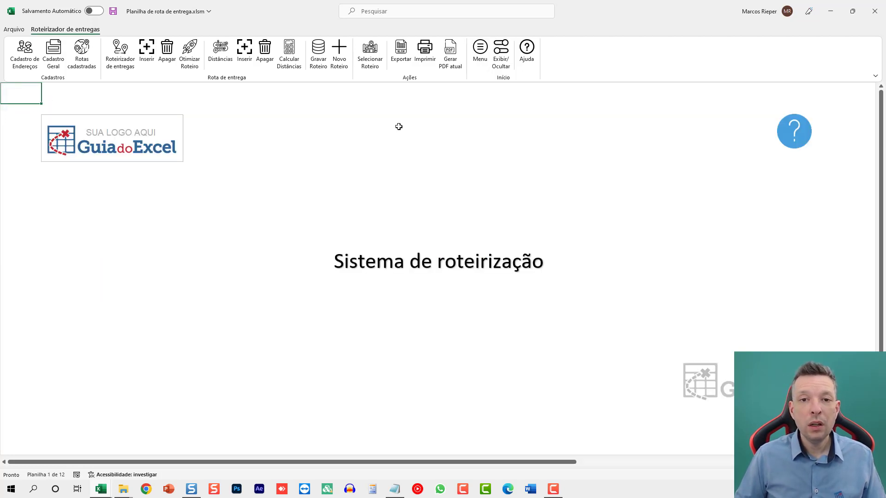